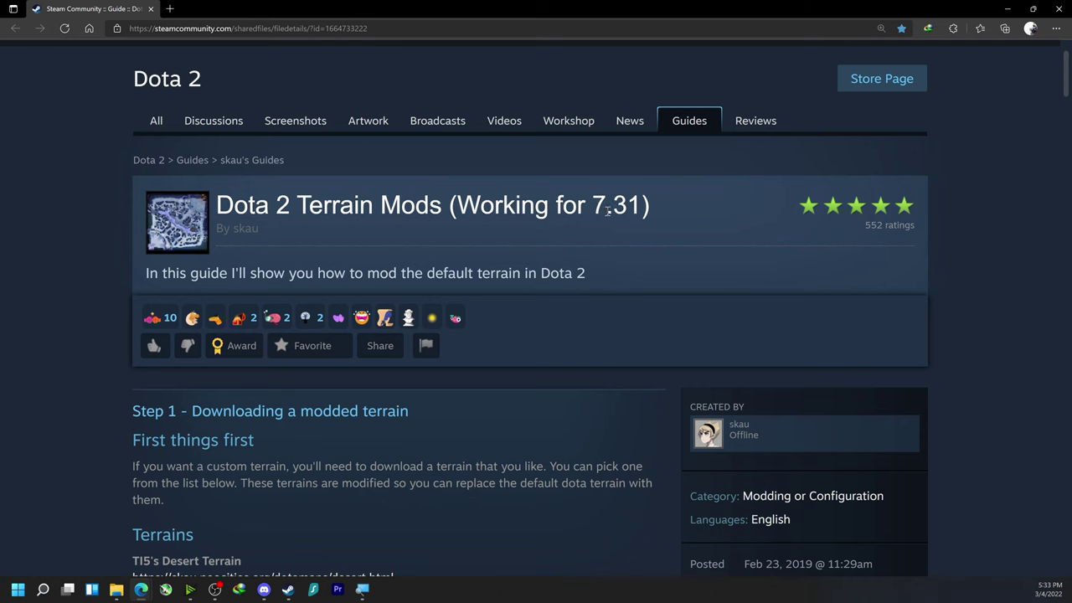
Highlight 7.31 in the guide title and scroll to the TI6 Immortal Gardens terrain link
drag(592, 209, 645, 206)
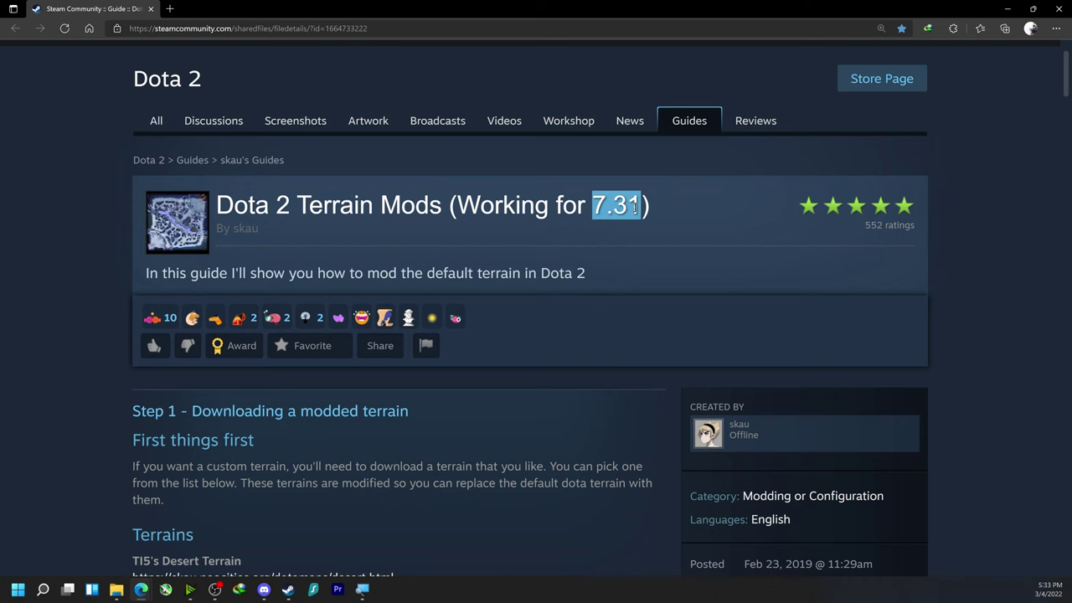
click(633, 207)
drag(645, 209, 592, 217)
scroll(598, 305, down, 1)
scroll(464, 309, down, 3)
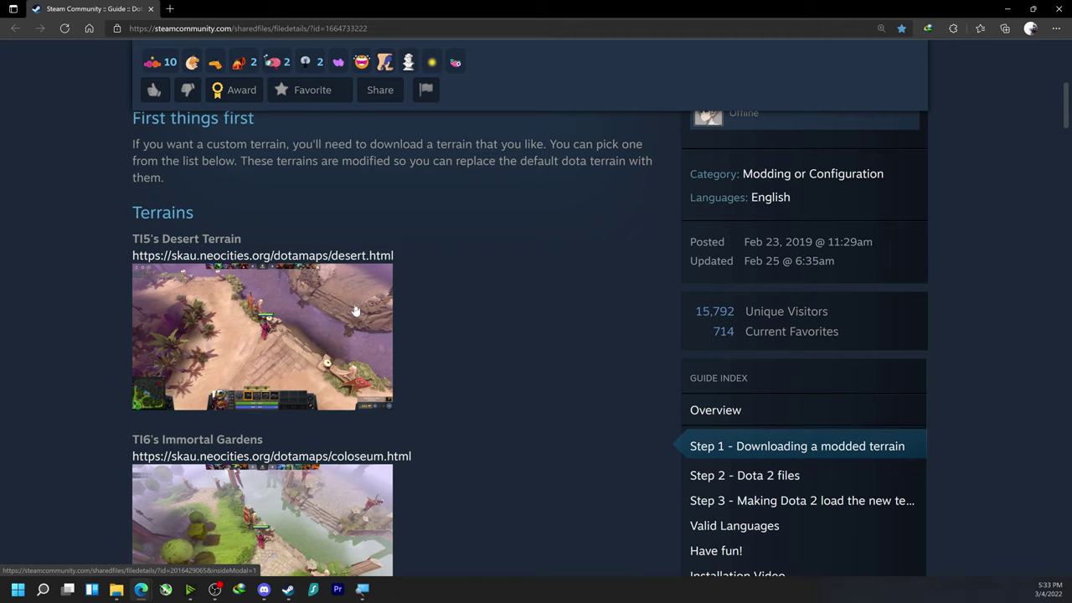
scroll(385, 302, down, 1)
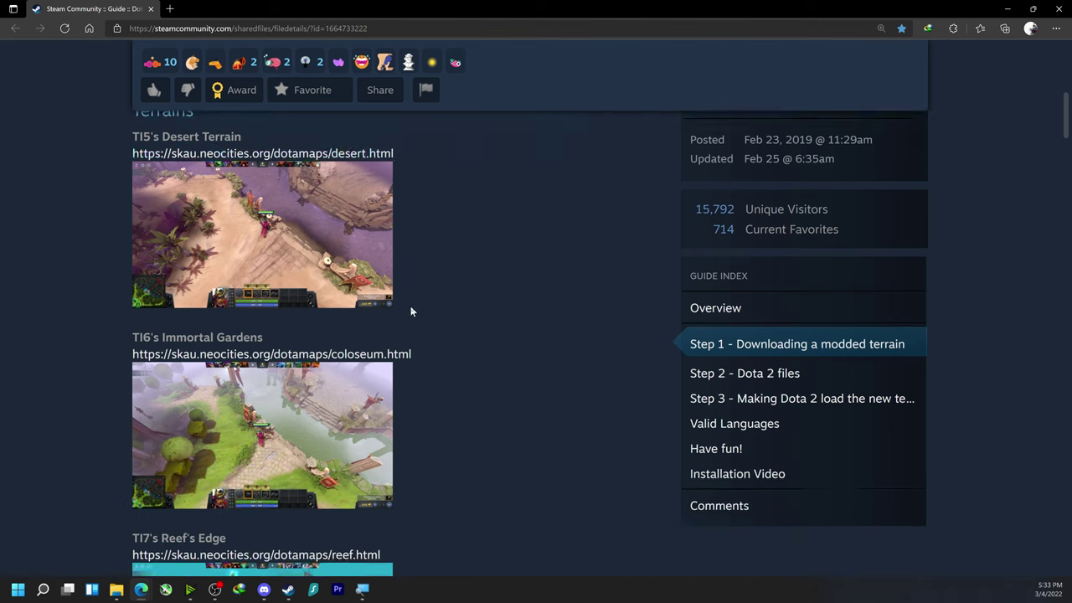
scroll(419, 314, down, 3)
scroll(427, 323, up, 2)
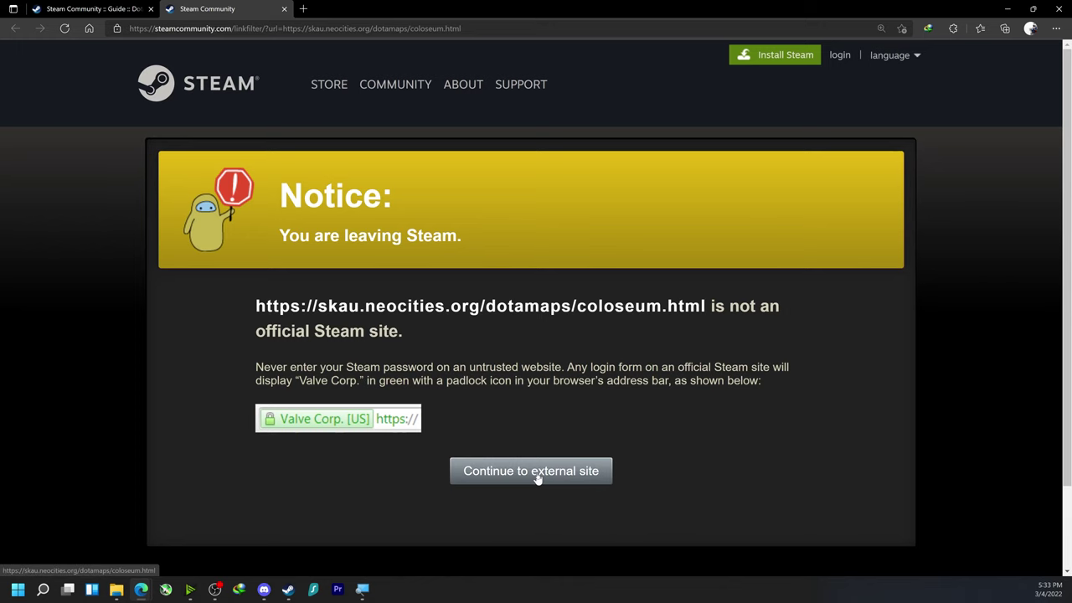
Continue to ShareMods, pass the reCAPTCHA for dota_coloseum_731.7z, and return to the guide
click(538, 476)
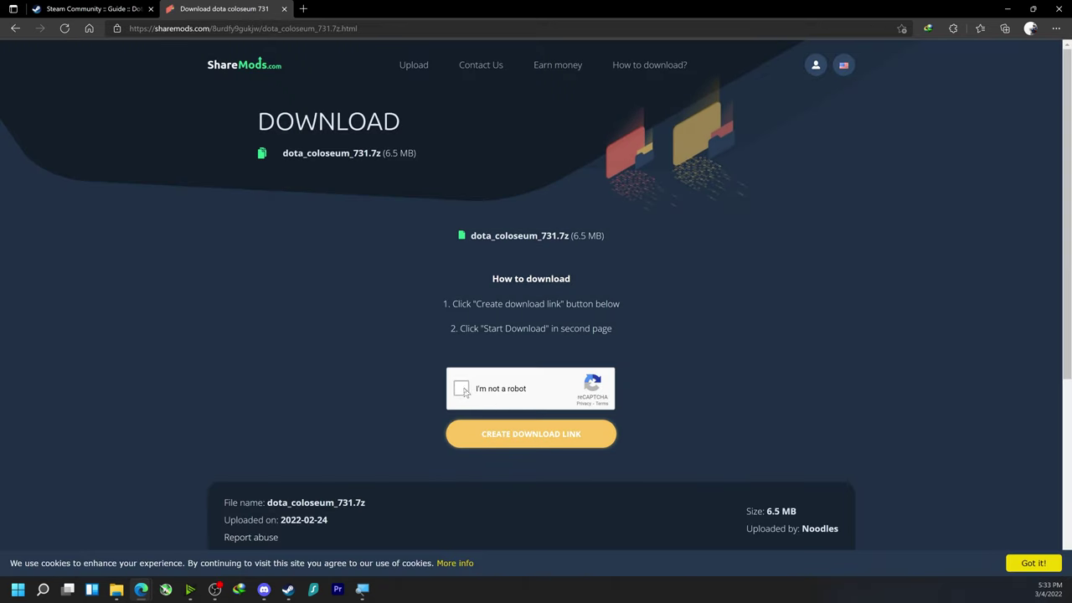
click(461, 388)
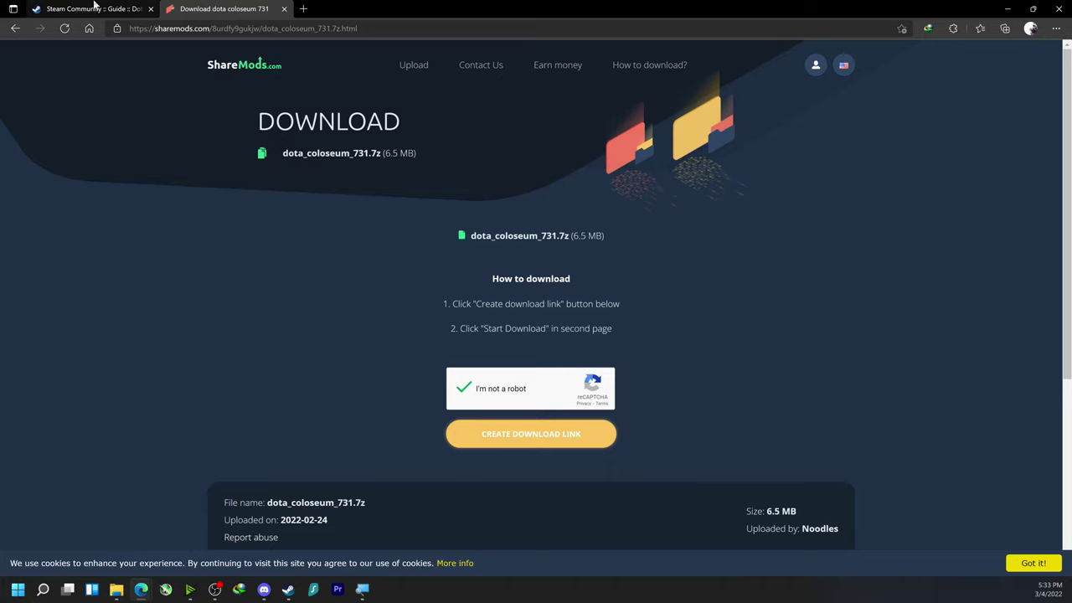
click(94, 9)
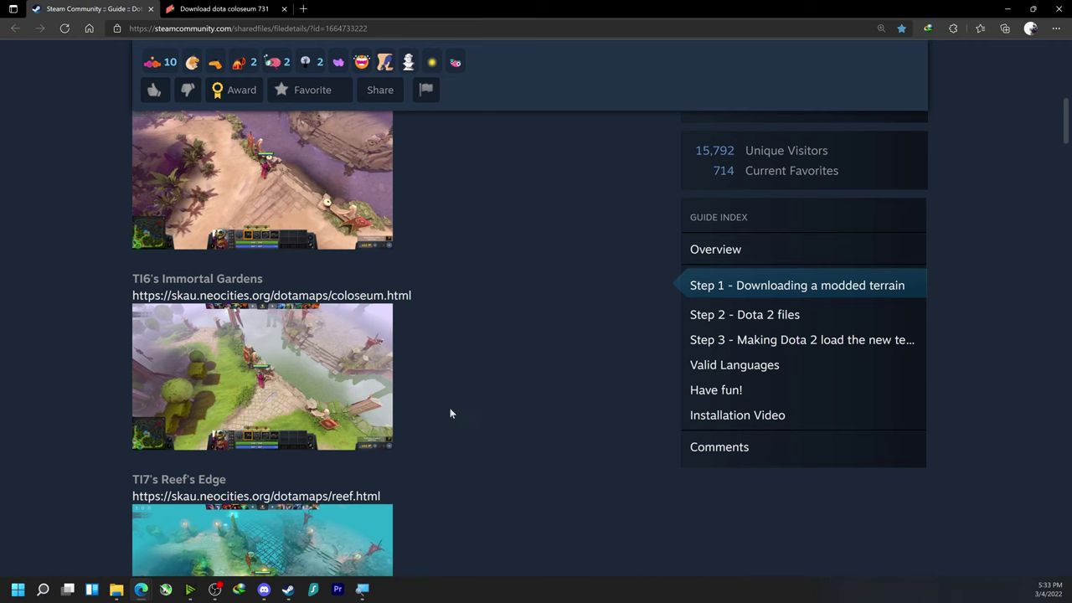
mouse_move(117, 590)
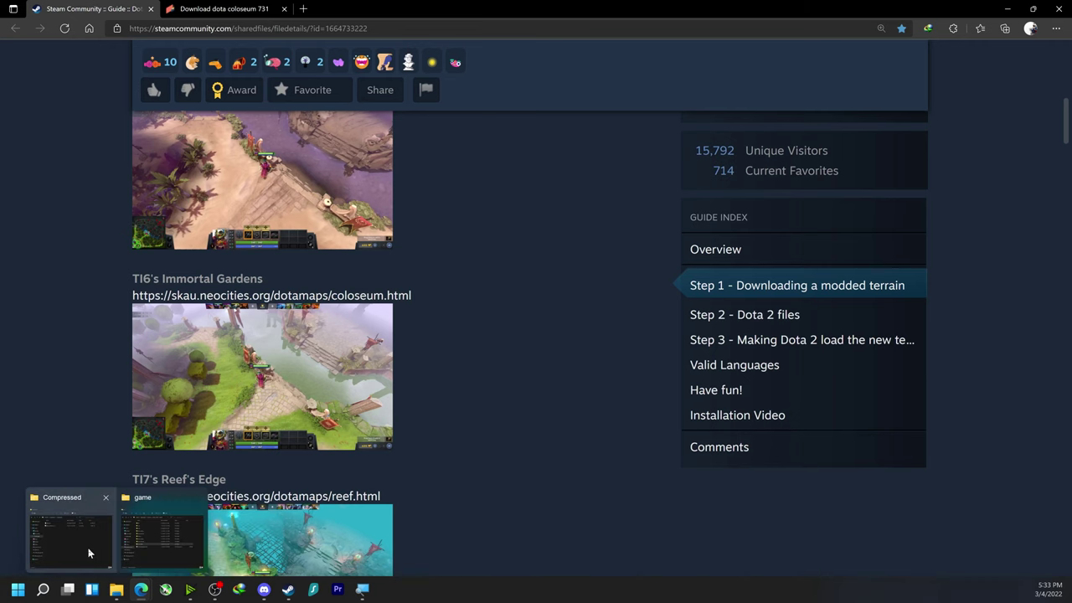
Extract dota.vpk from dota_coloseum_731.7z into Downloads\Compressed and copy it
click(87, 547)
click(371, 205)
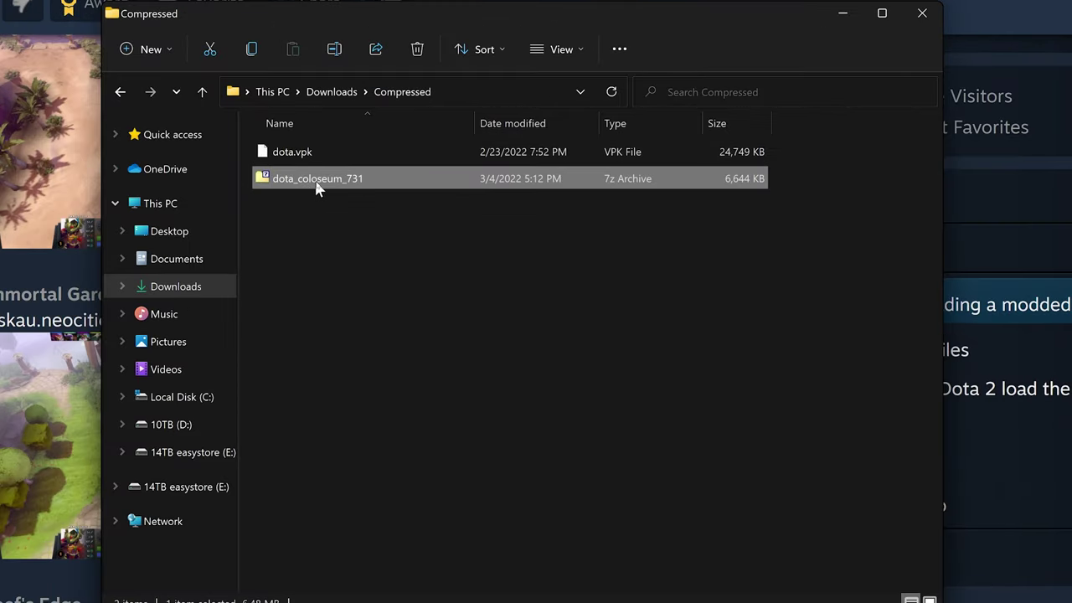
double_click(325, 186)
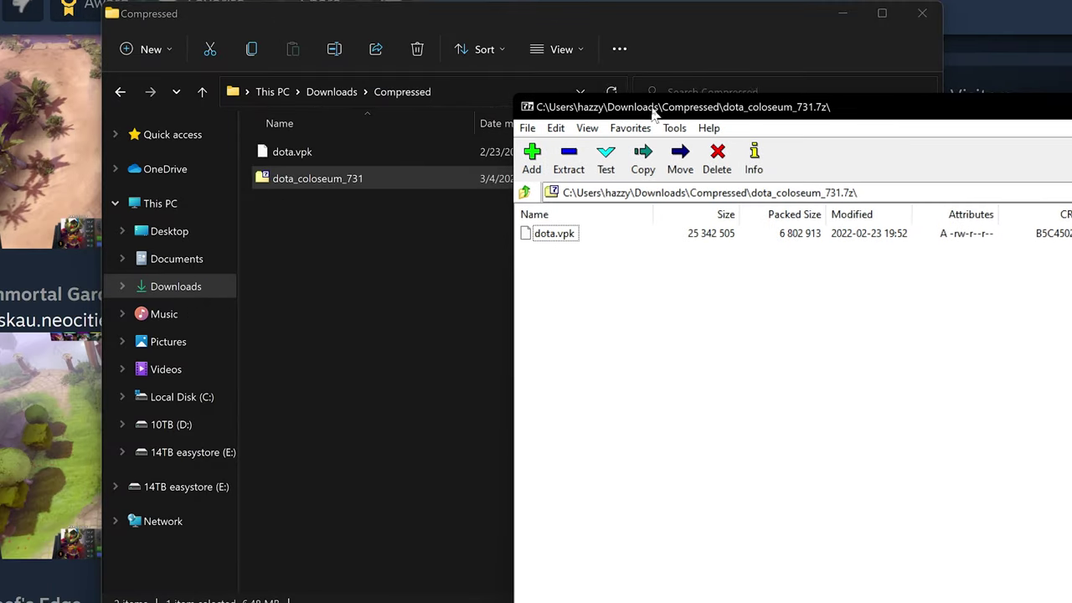
mouse_move(554, 234)
mouse_down()
mouse_move(289, 167)
mouse_move(979, 239)
mouse_up()
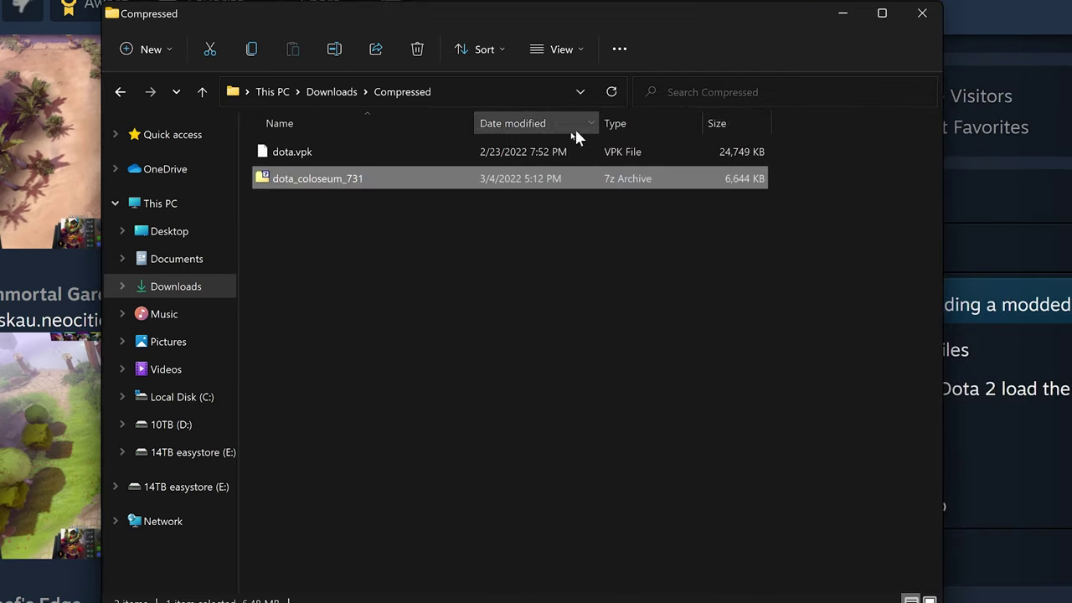
click(411, 158)
right_click(411, 158)
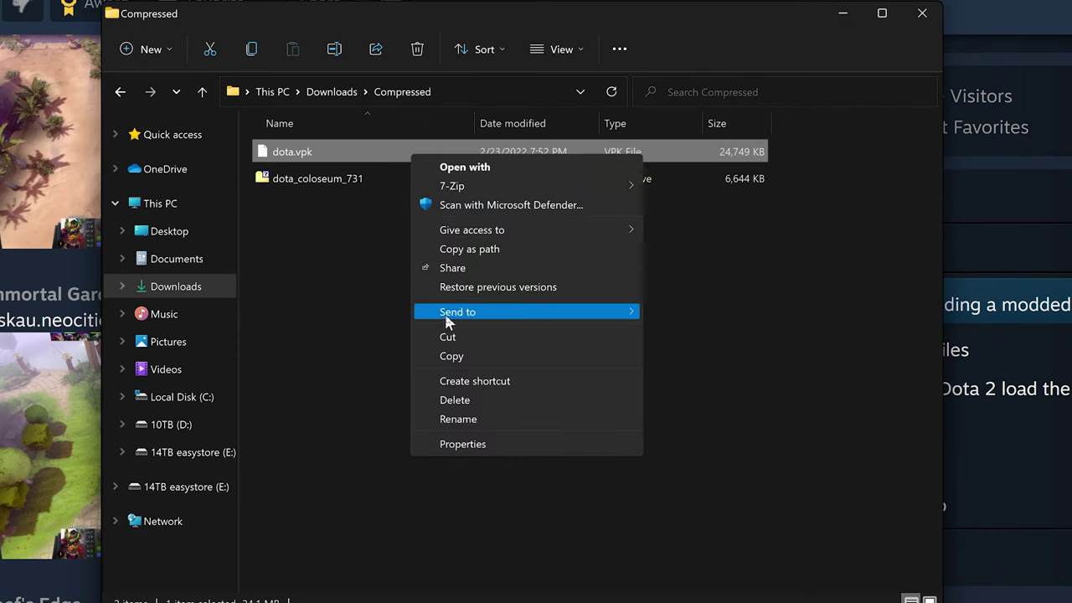
click(473, 354)
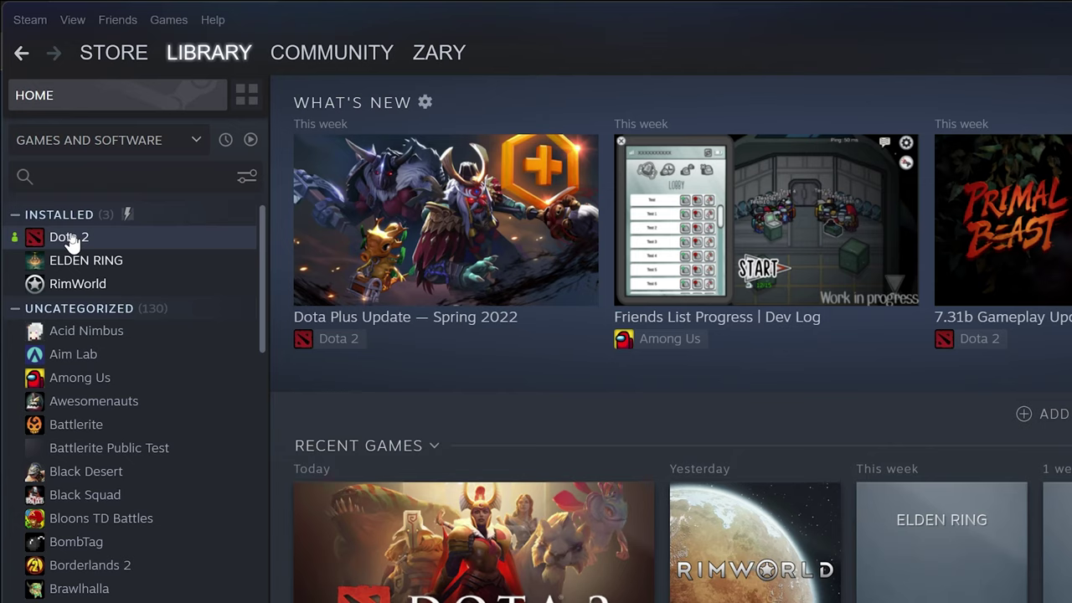
Enter '-language tempcontent' as Dota 2's launch options and show its Local Files settings
click(72, 238)
right_click(77, 239)
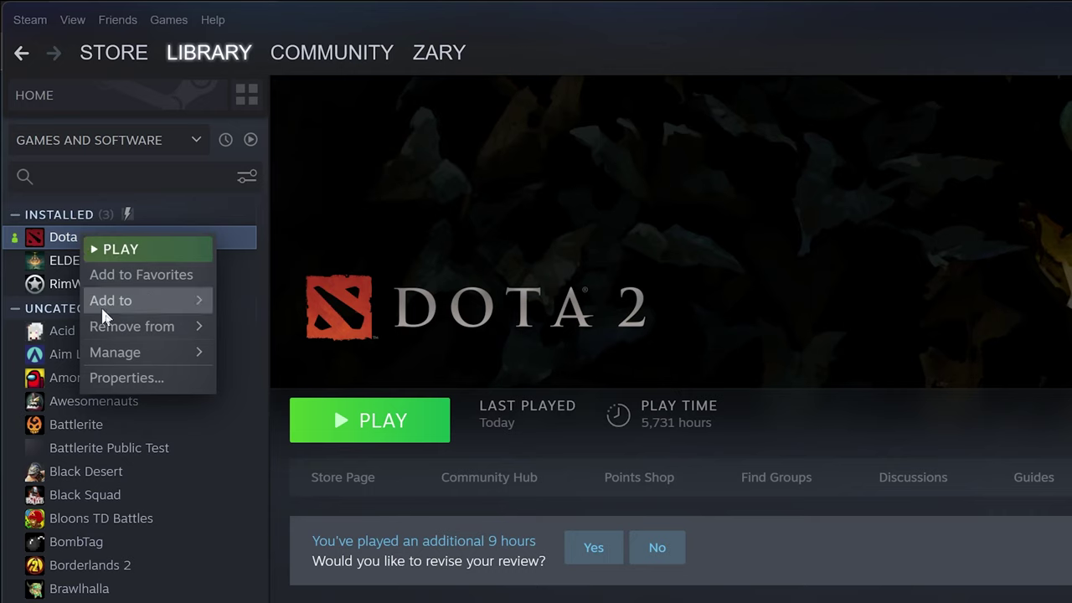
click(135, 374)
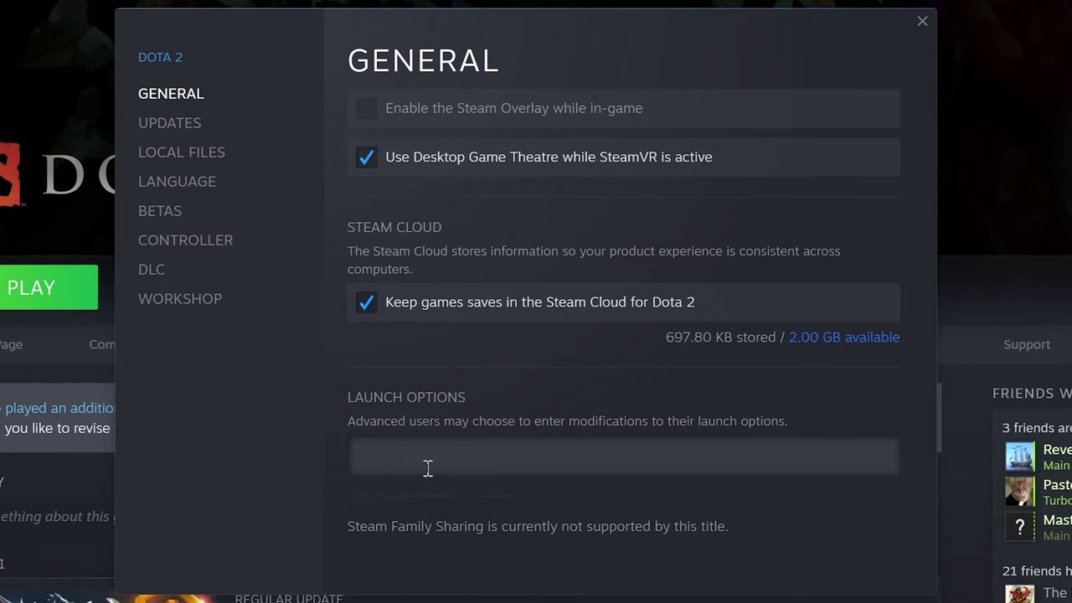
text(-lan)
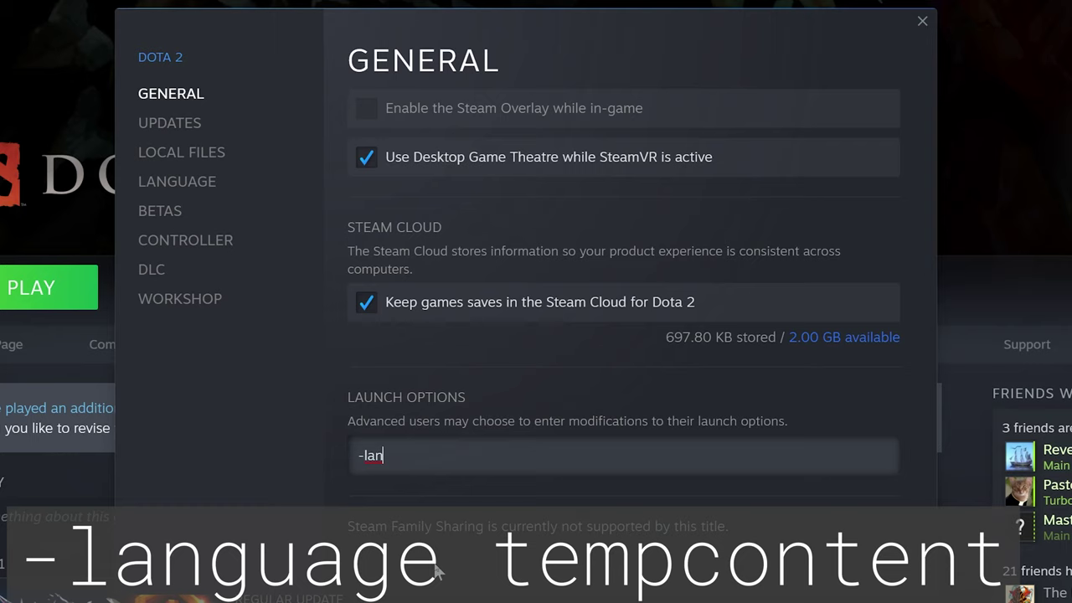
text(guage temp)
text(content)
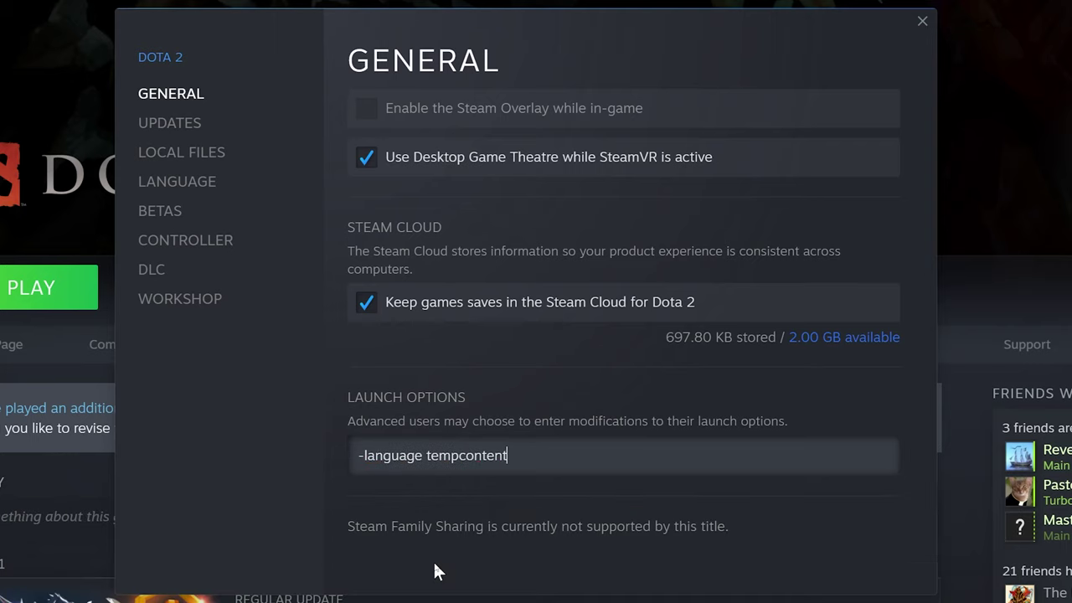
click(210, 156)
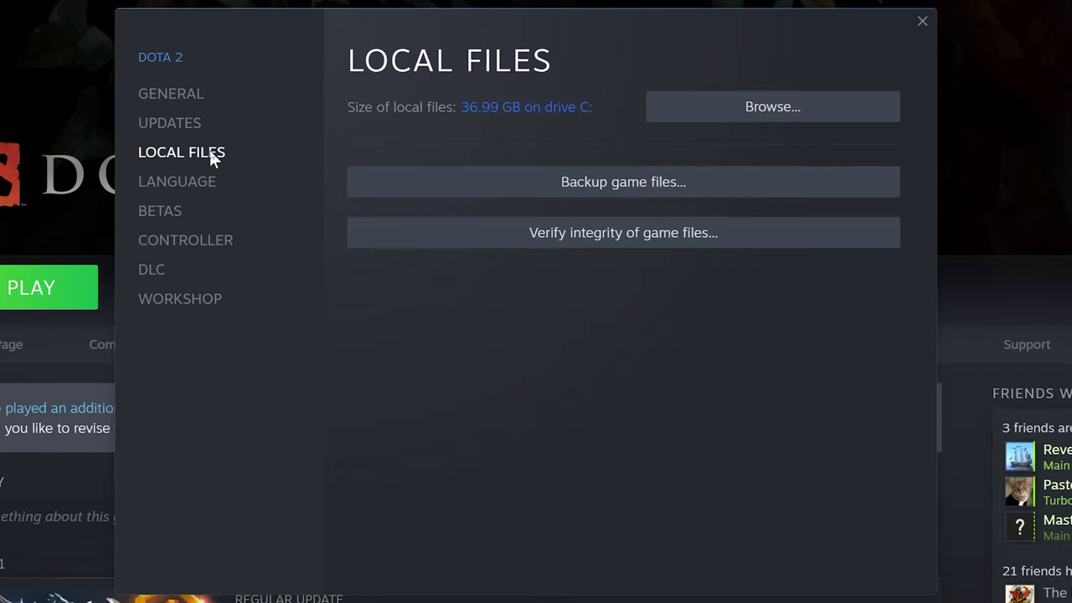
Open Dota 2's game folder and delete the leftover 'New folder'
click(769, 116)
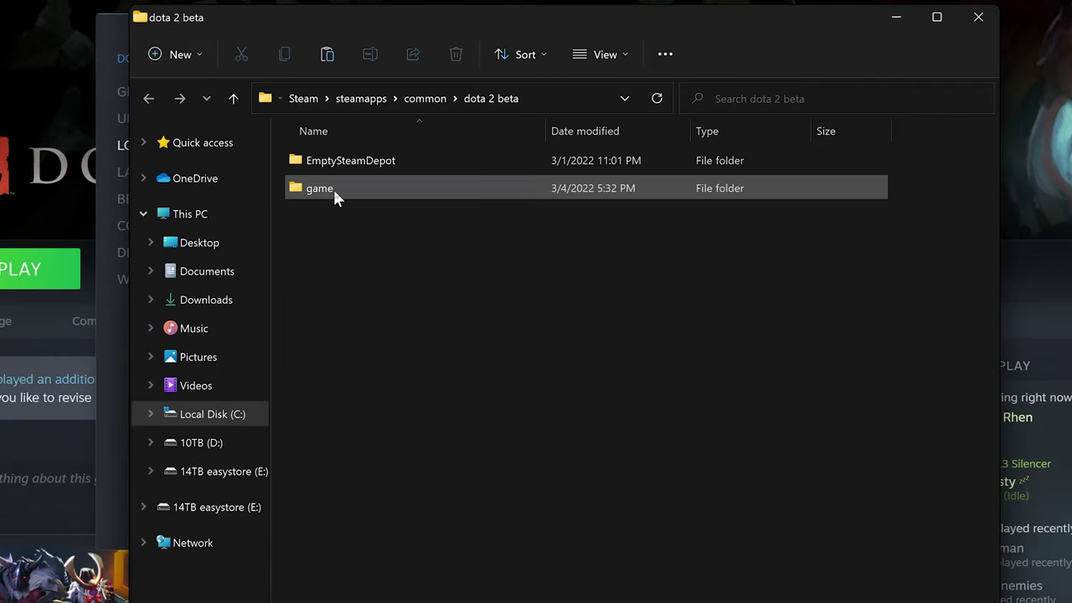
double_click(333, 190)
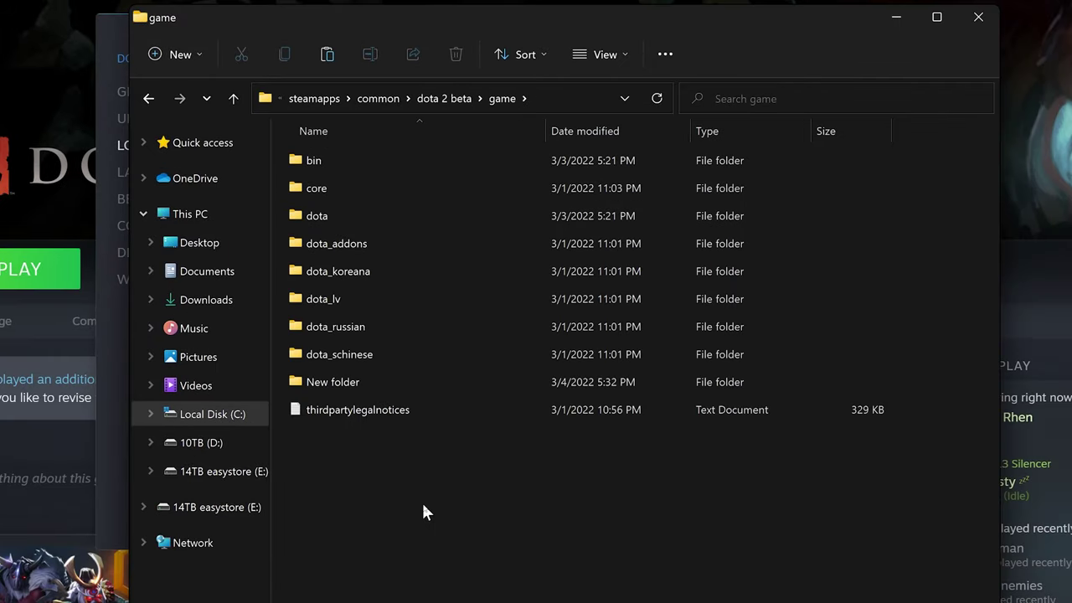
click(338, 387)
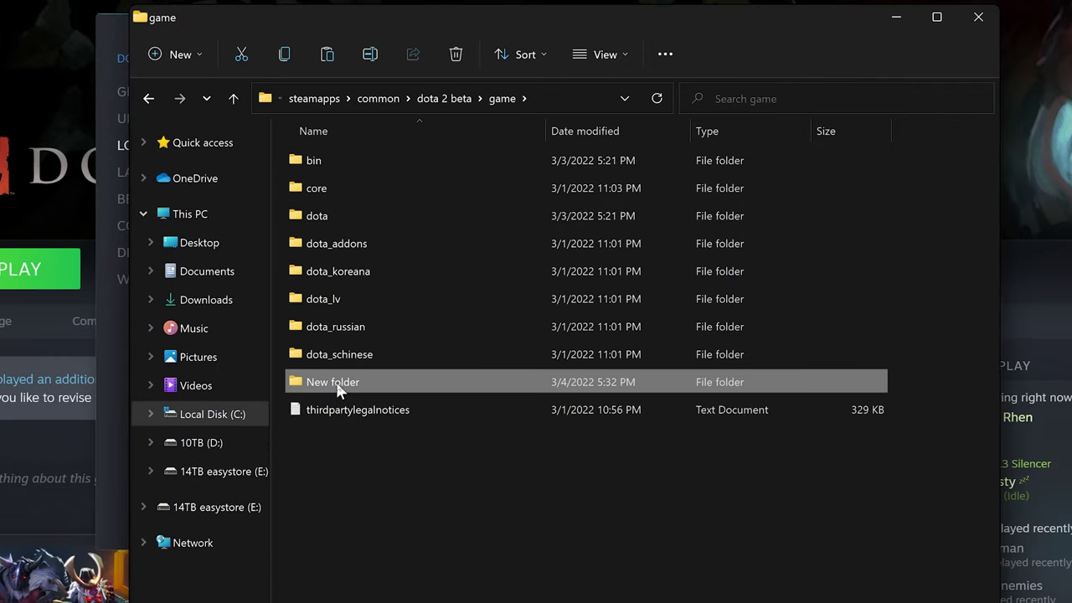
key(Delete)
Create a folder named 'dota_tempcontent' in the game folder
right_click(382, 437)
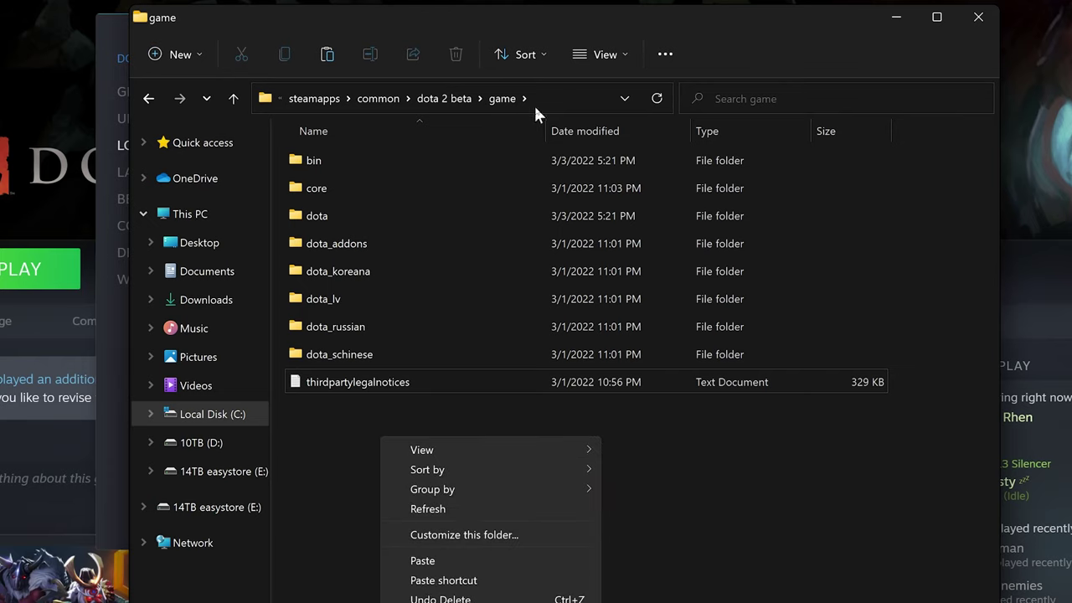
key(ctrl+shift+n)
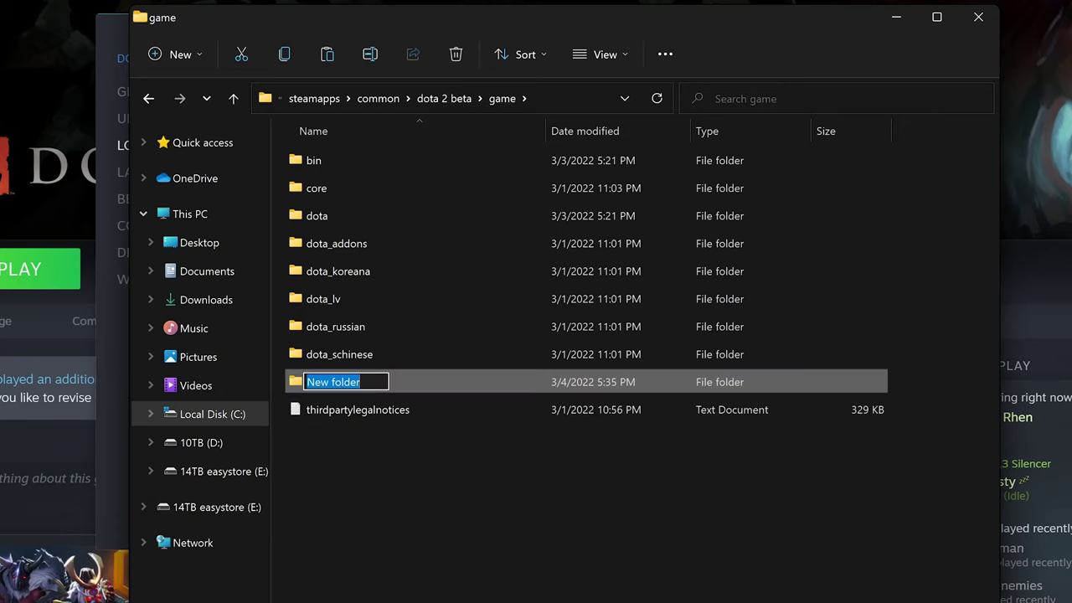
text(d)
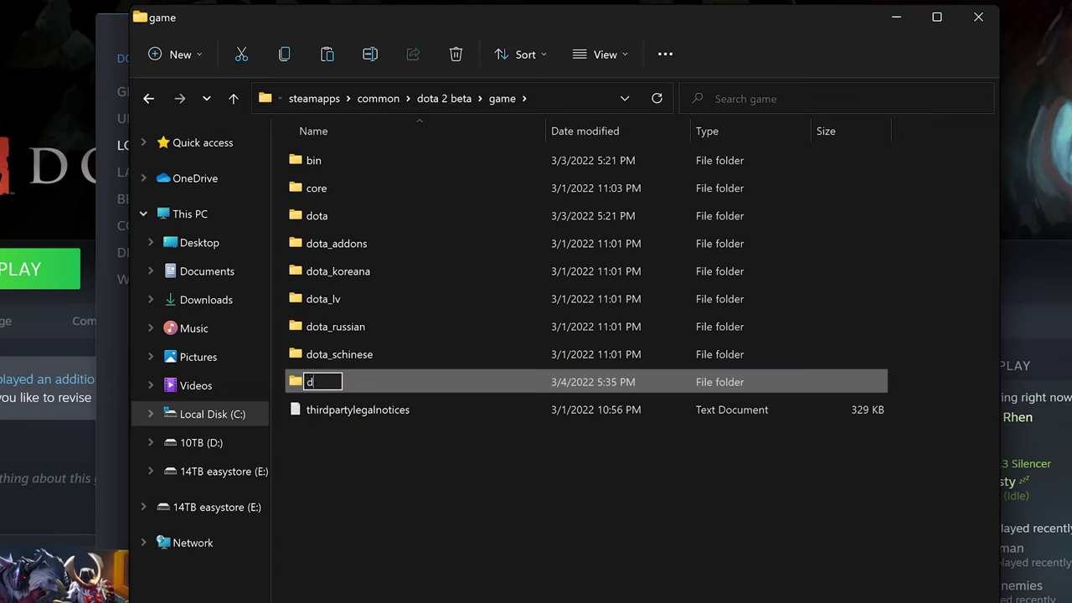
text(ota_t)
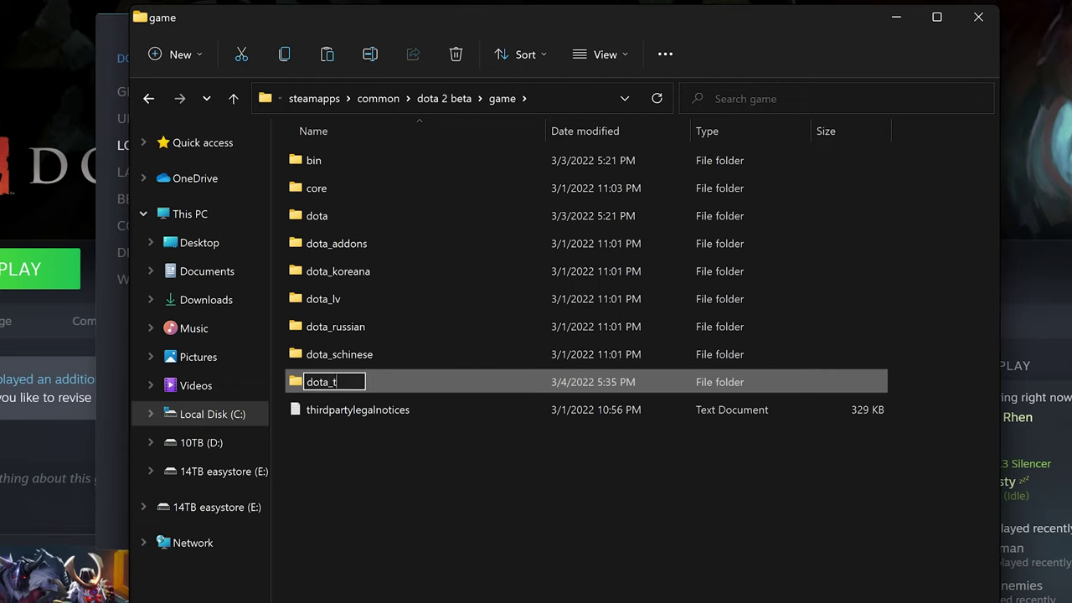
text(empco)
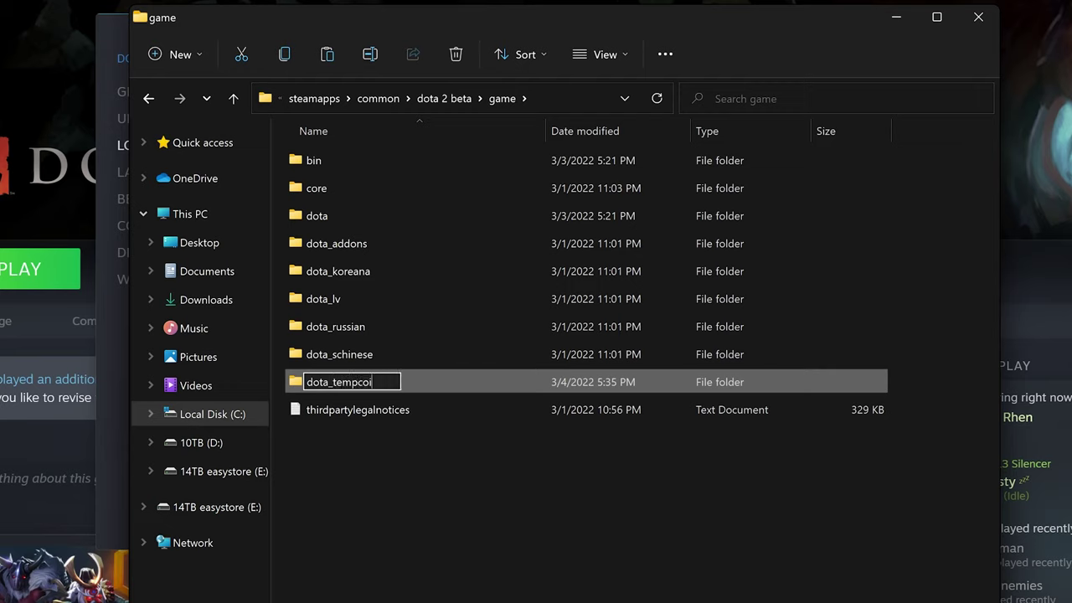
text(ntent)
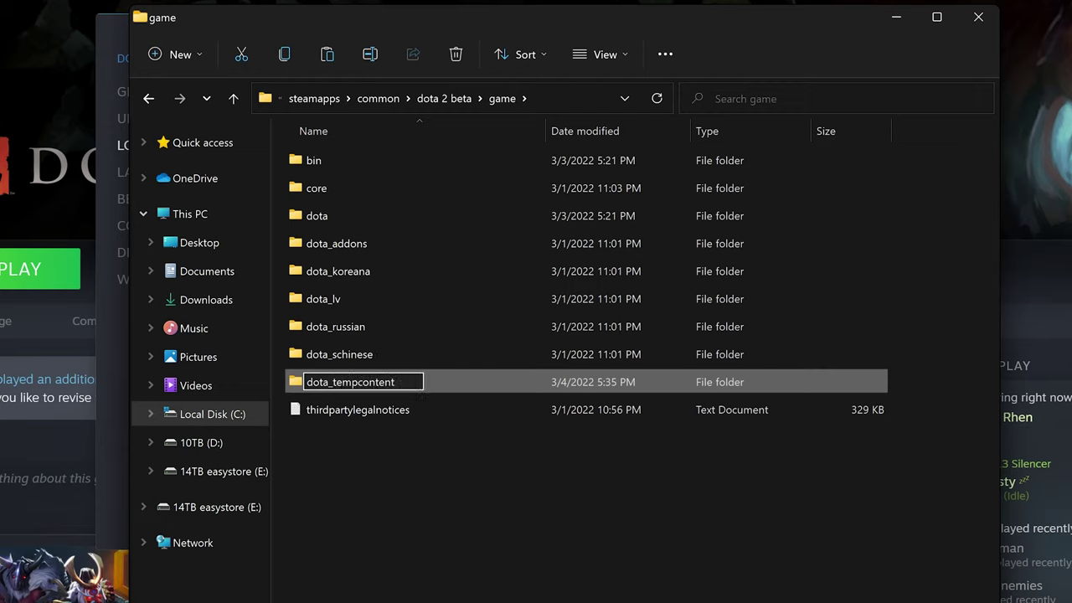
key(Return)
Create a 'maps' subfolder inside dota_tempcontent
double_click(430, 381)
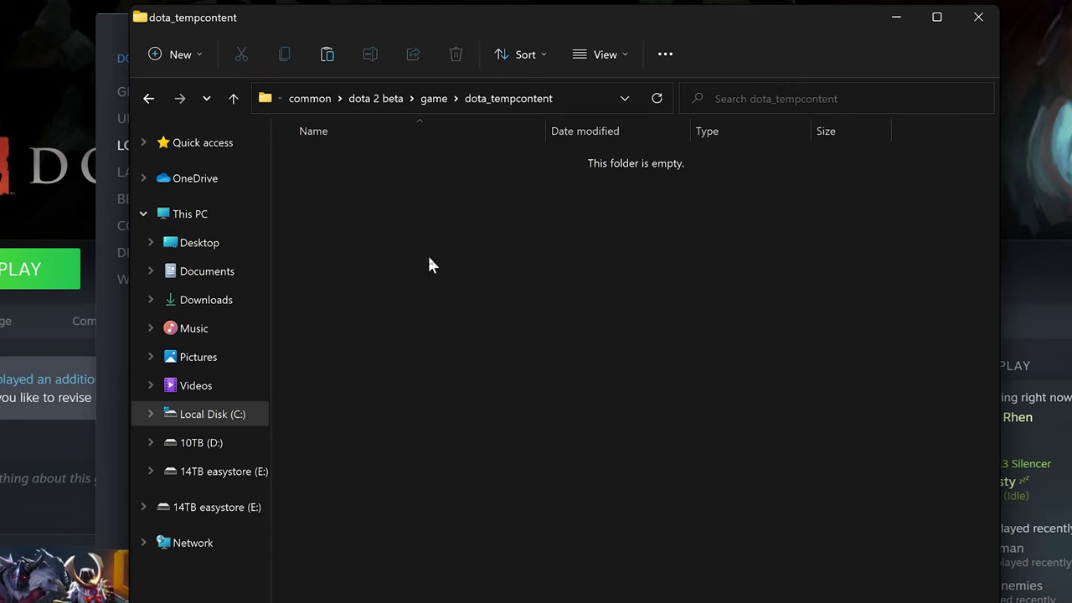
right_click(427, 253)
click(705, 494)
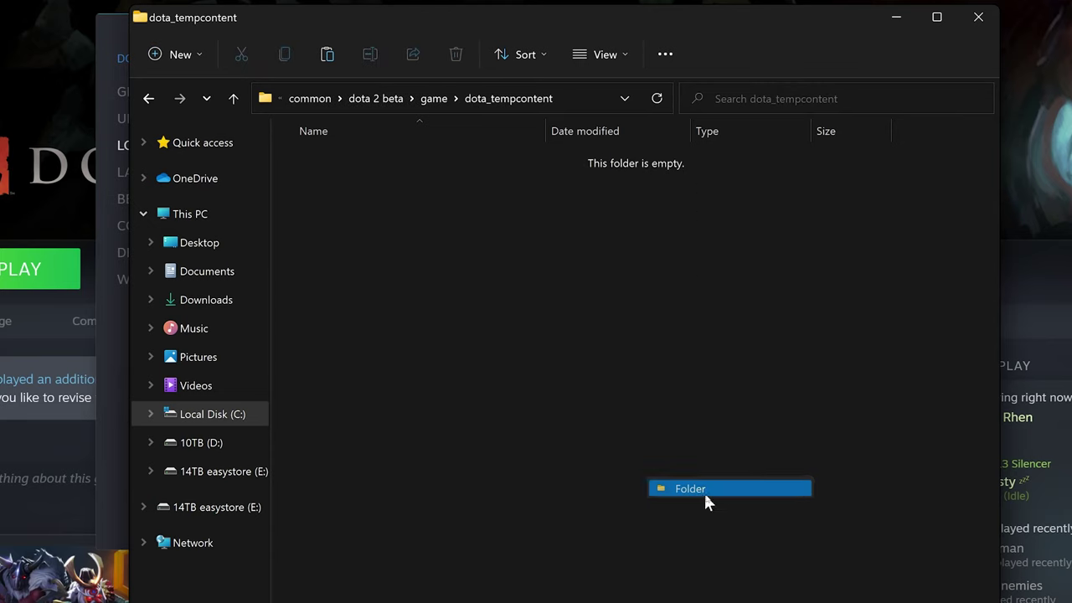
text(maps)
key(Return)
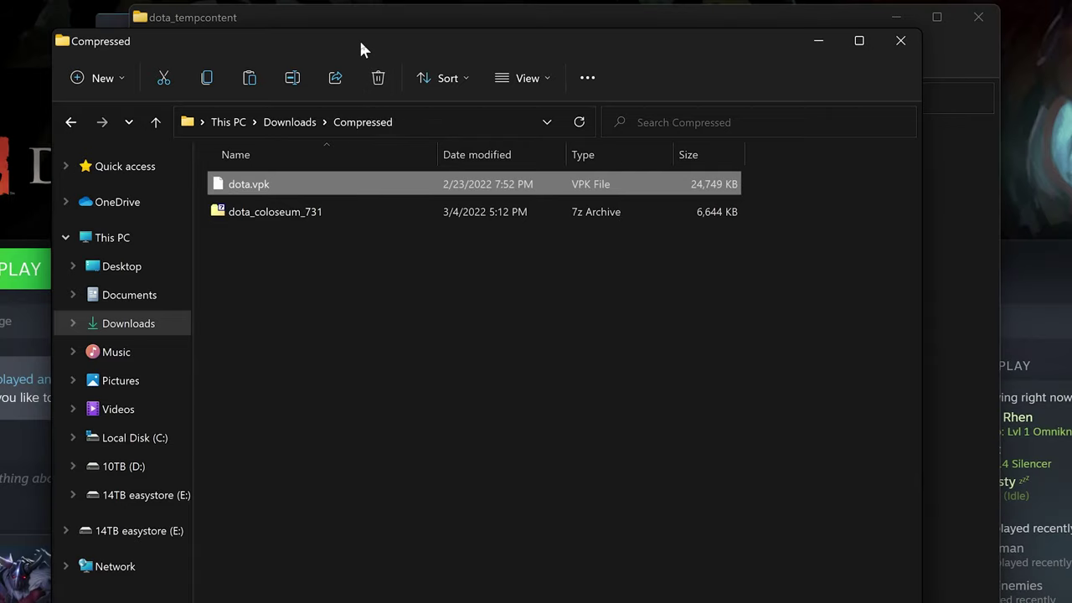
Move dota.vpk from the Compressed downloads into the maps folder
drag(362, 48, 691, 306)
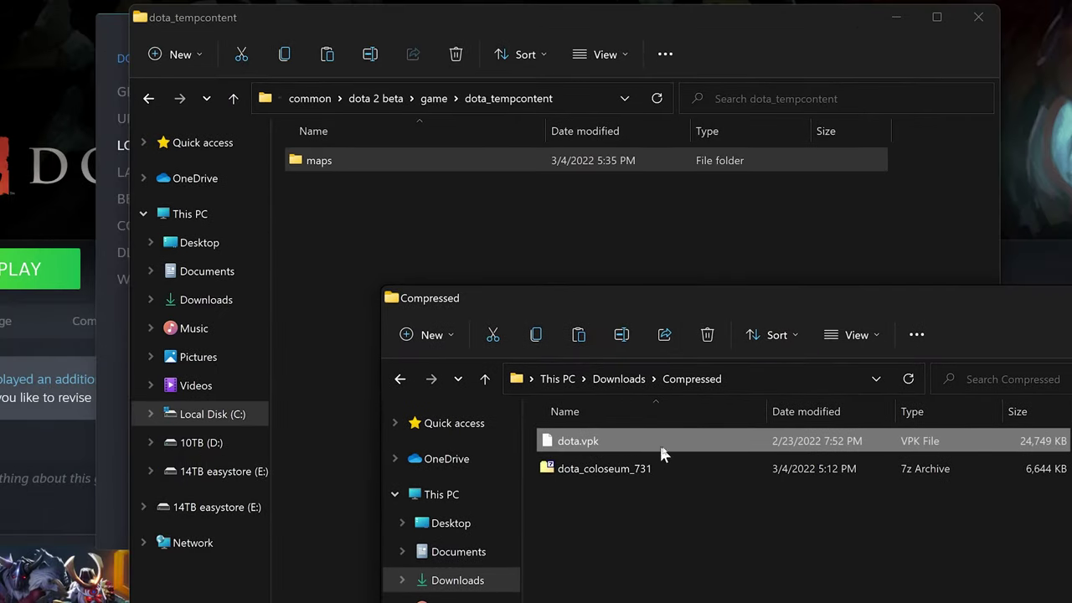
drag(670, 444, 373, 165)
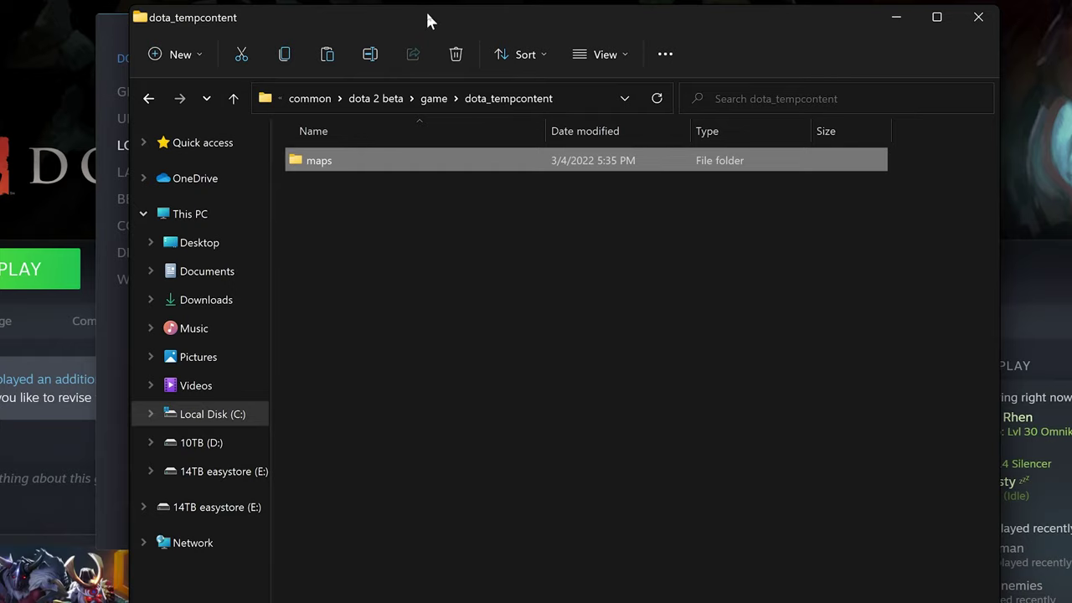
drag(427, 21, 372, 55)
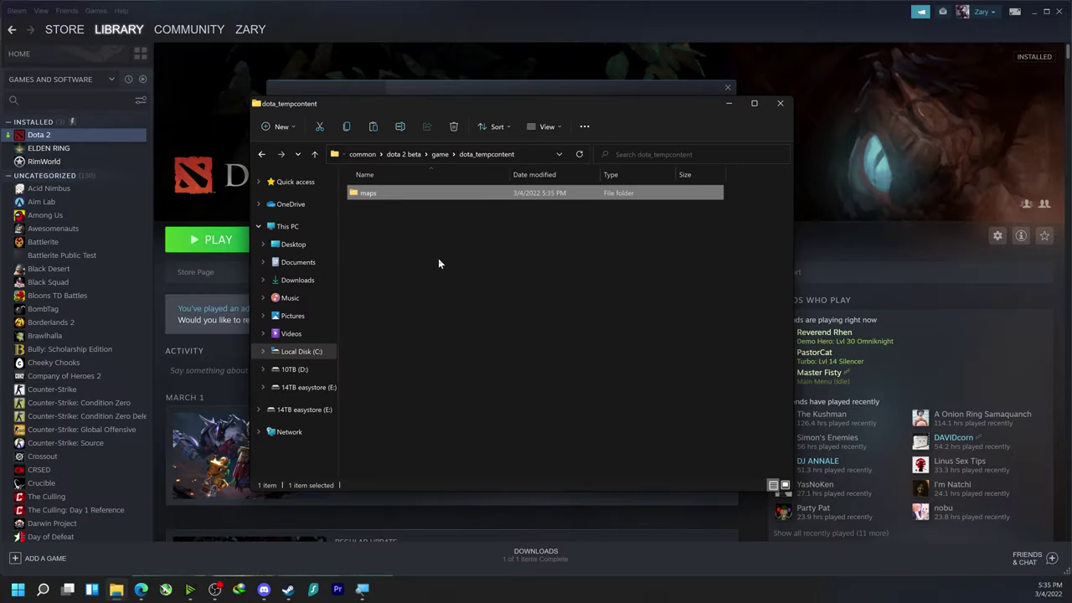
Go back to the game folder and show Dota 2's General properties with its launch option
key(alt+Up)
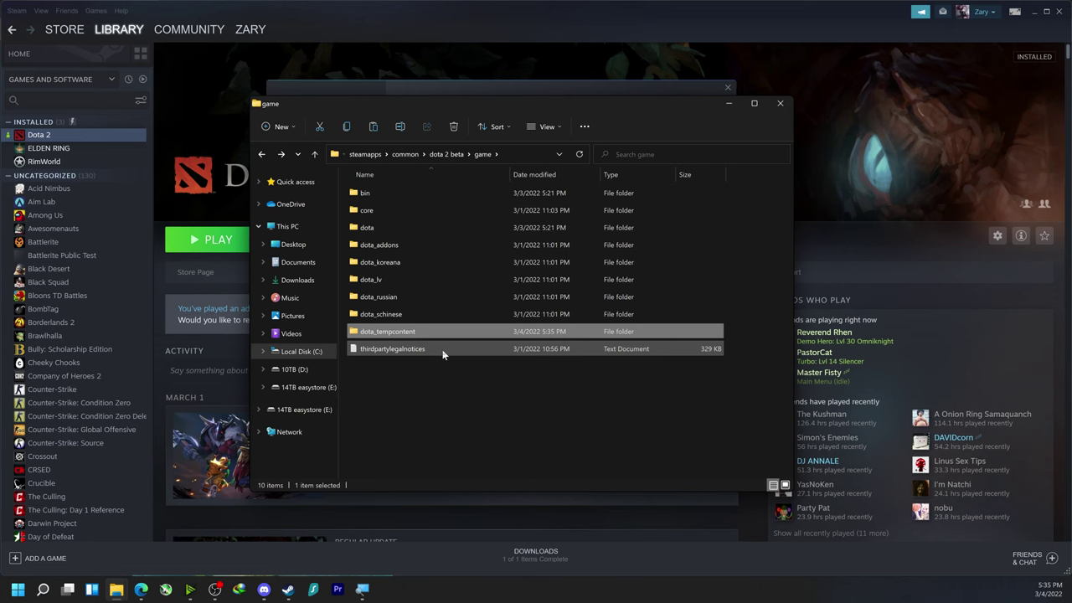
drag(493, 105, 708, 102)
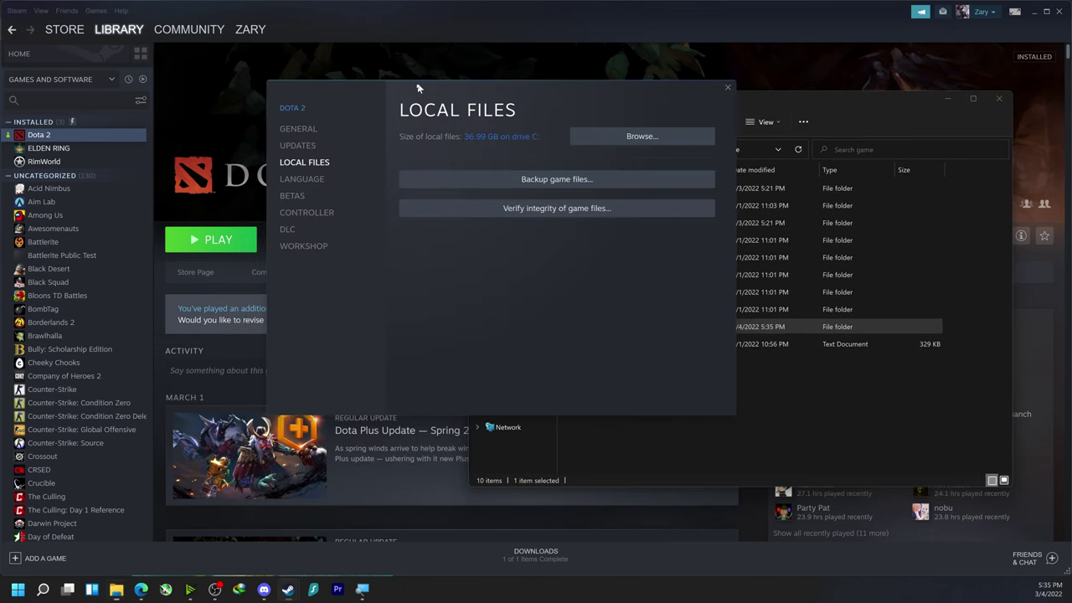
drag(419, 89, 299, 108)
click(175, 149)
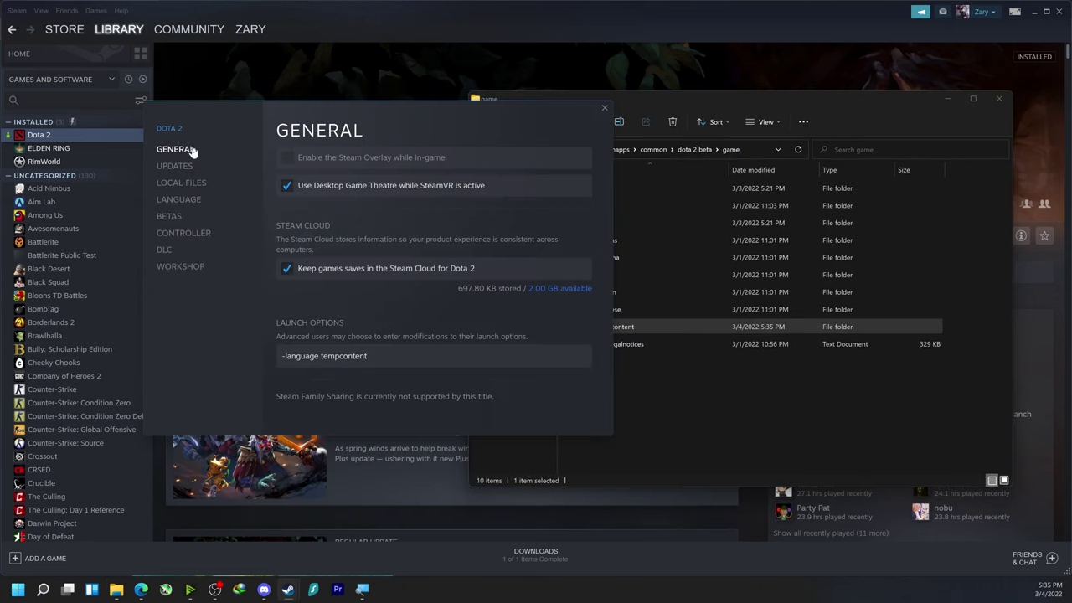
click(634, 365)
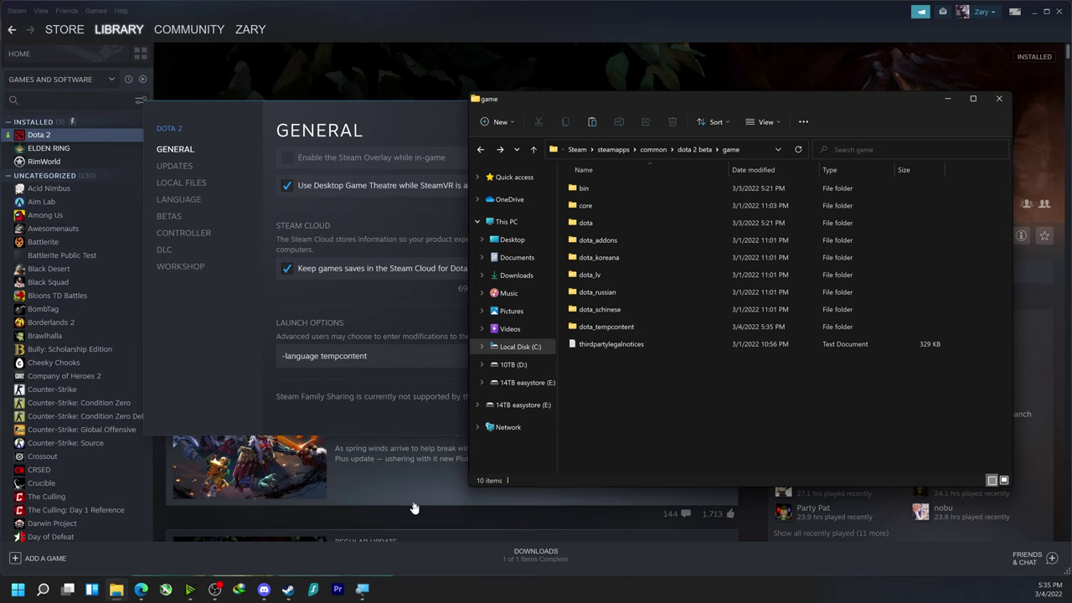
mouse_move(141, 590)
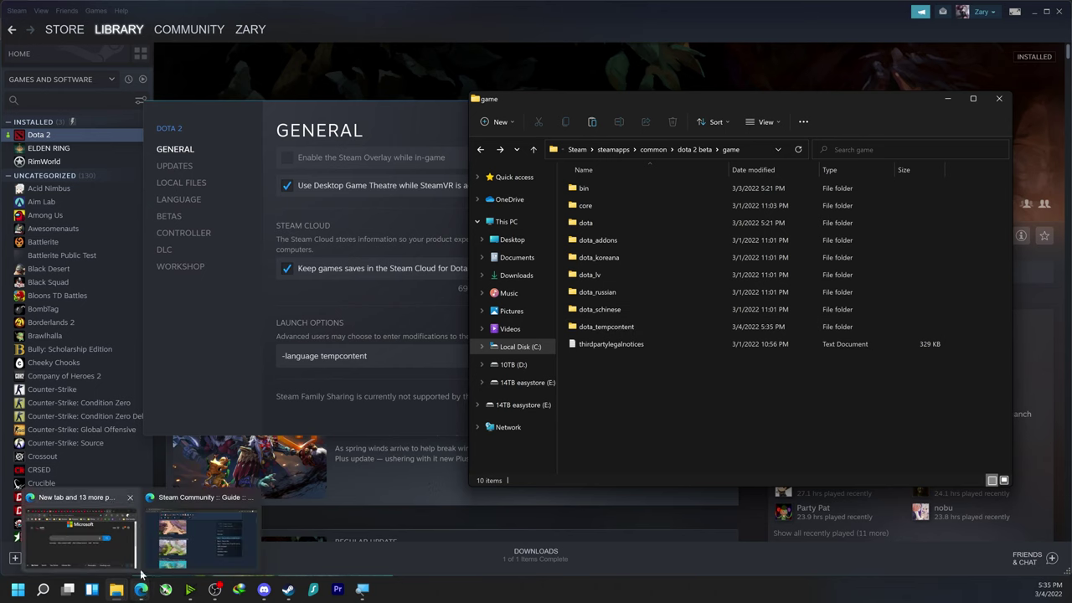
Scroll the guide to the Valid Languages table and copy the Korean entry 'koreana'
click(188, 553)
scroll(495, 454, down, 3)
scroll(499, 454, down, 3)
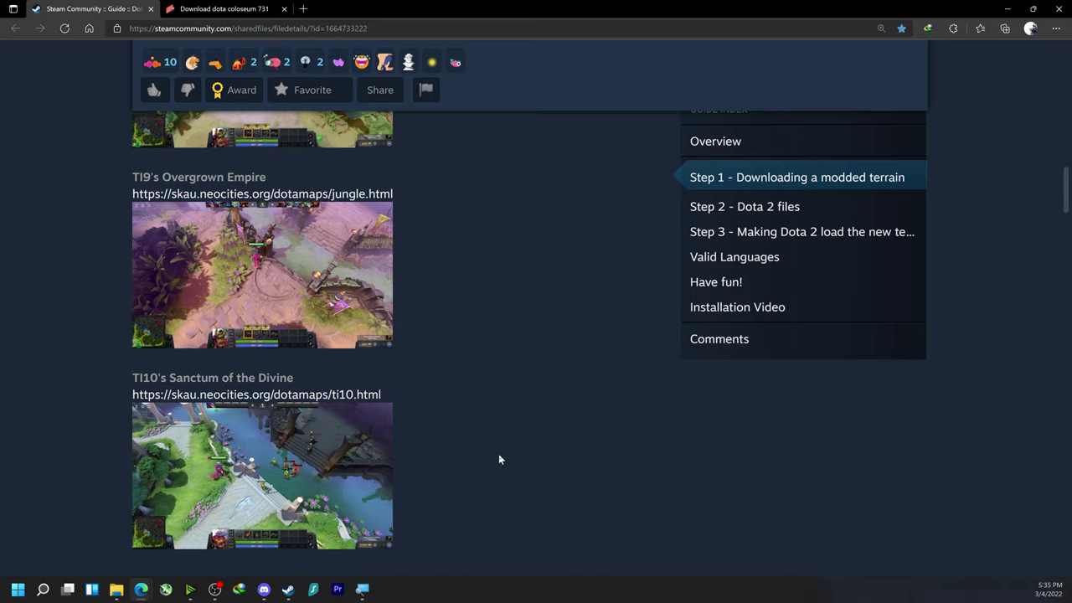
scroll(500, 461, down, 3)
scroll(500, 465, down, 3)
scroll(500, 465, down, 4)
scroll(498, 466, down, 4)
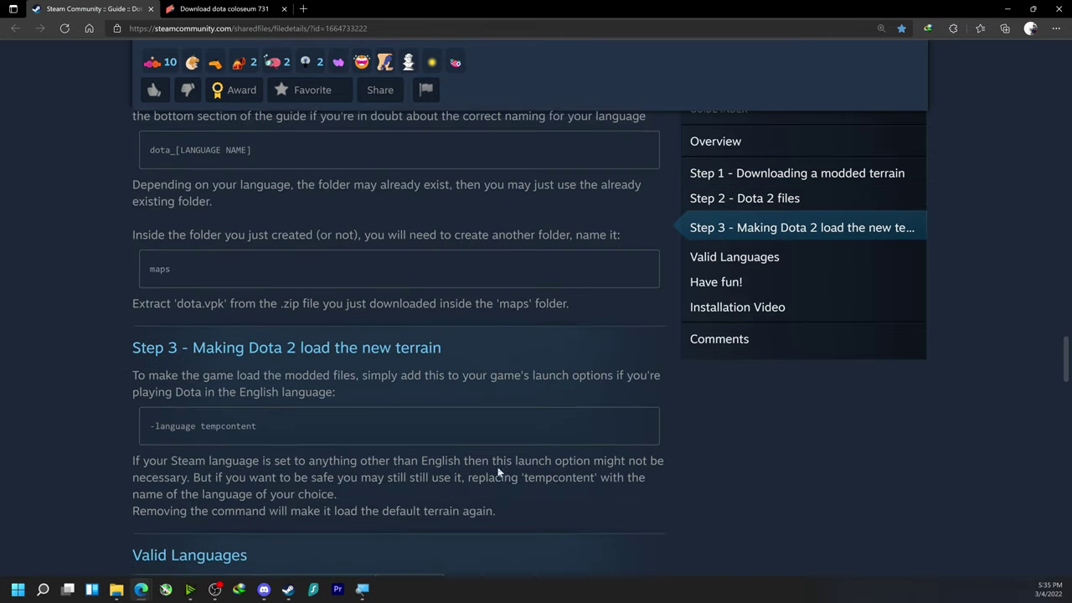
scroll(498, 467, down, 4)
scroll(498, 467, down, 3)
scroll(500, 469, up, 1)
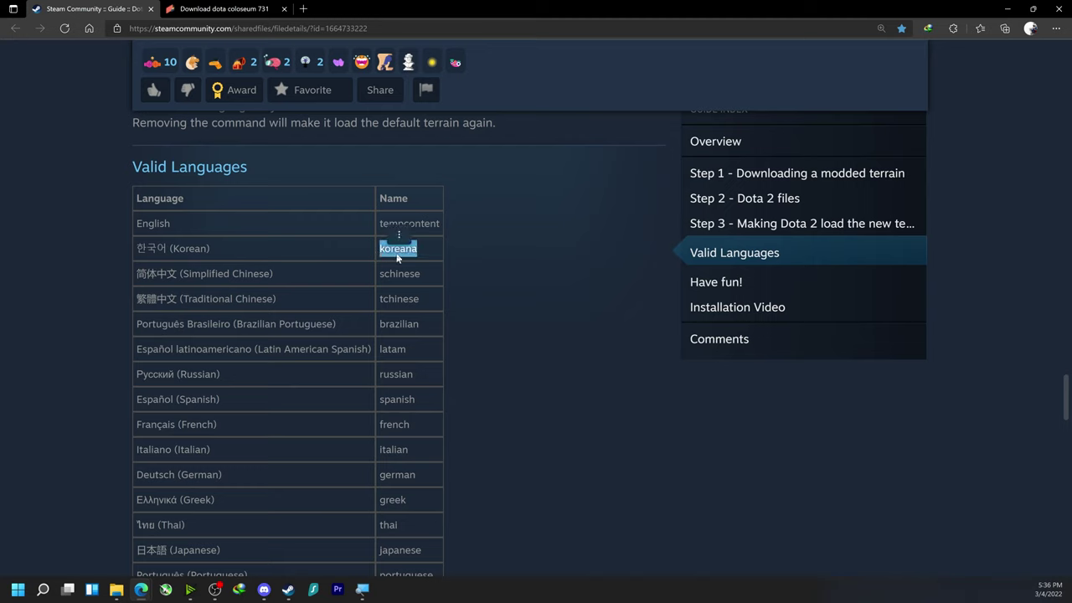
right_click(401, 253)
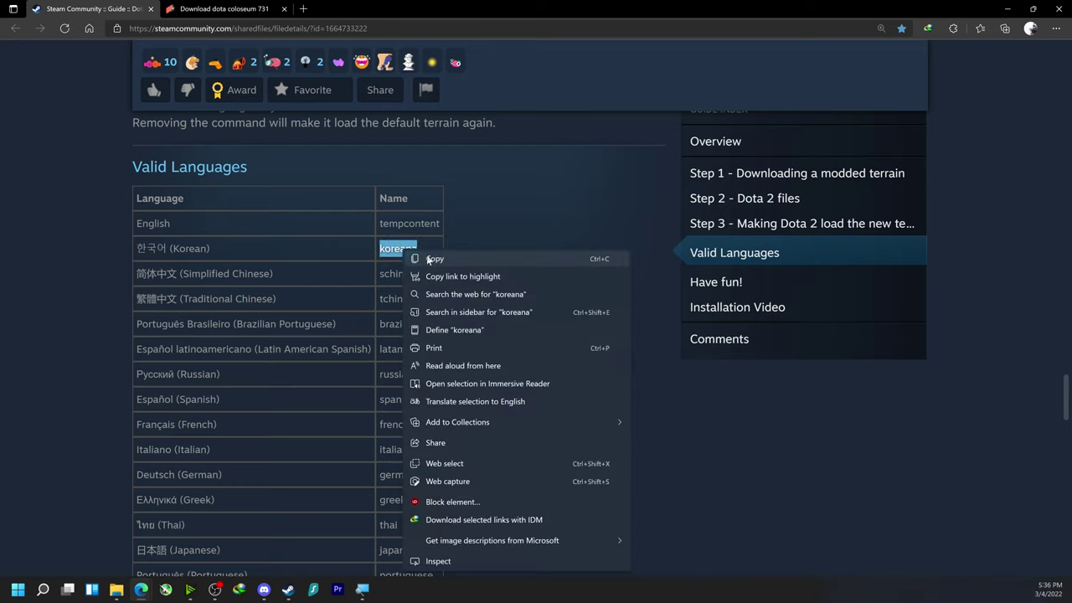
click(419, 193)
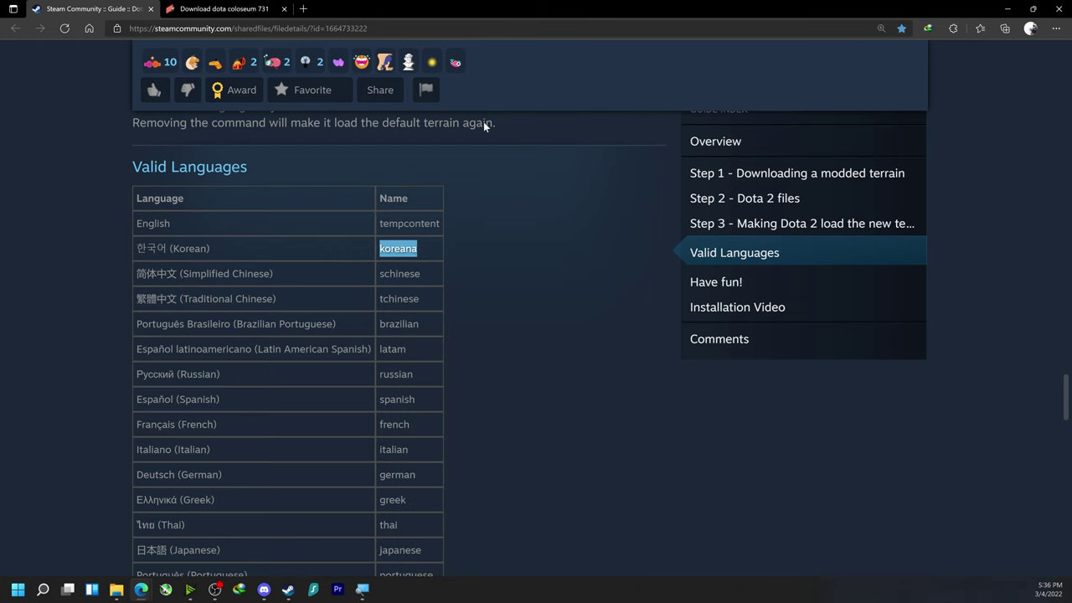
Replace 'tempcontent' with the pasted 'koreana' in Dota 2's launch options
click(1007, 9)
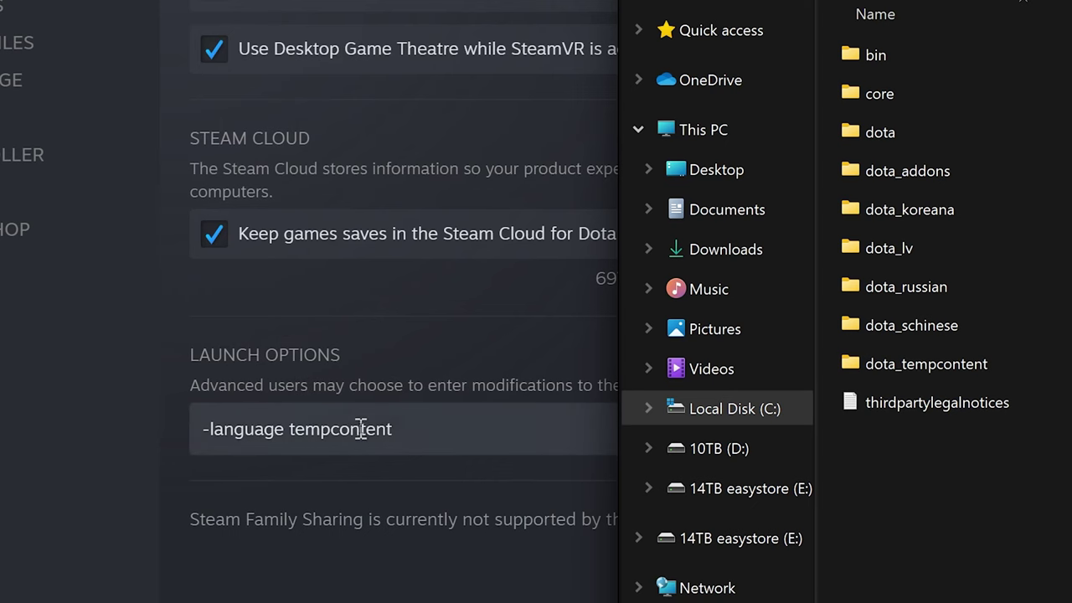
drag(367, 355, 320, 347)
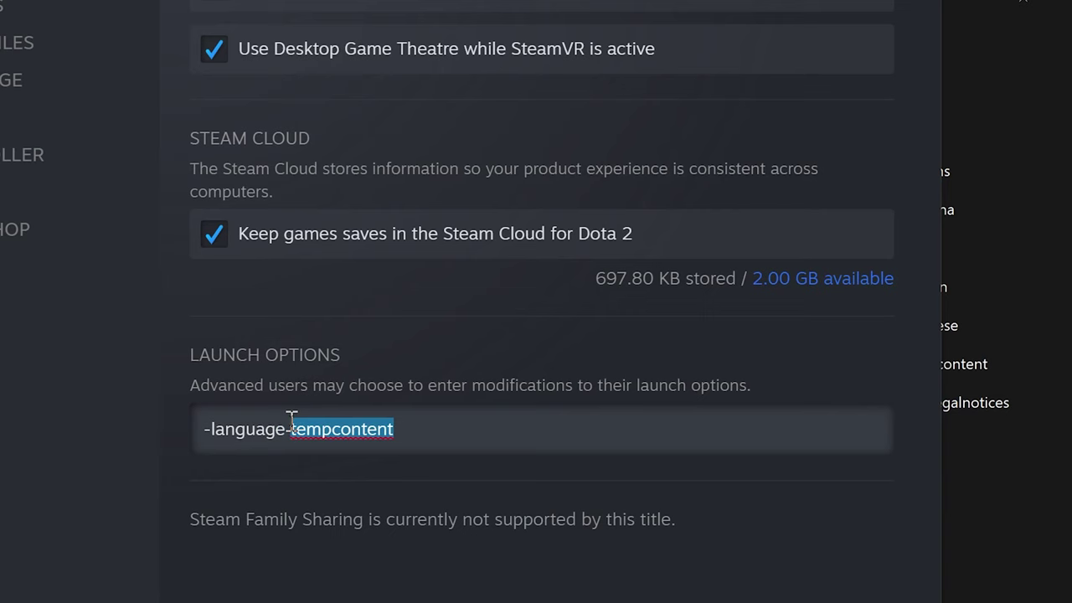
drag(287, 412, 289, 414)
text(koreana)
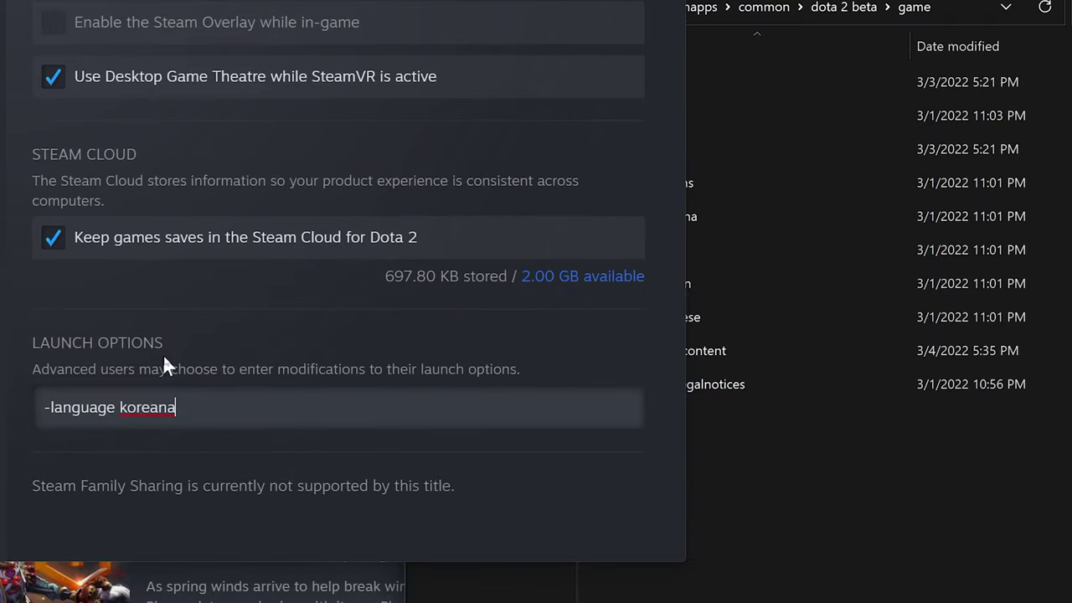
Change the launch option back to '-language tempcontent' and close the Properties window
click(917, 478)
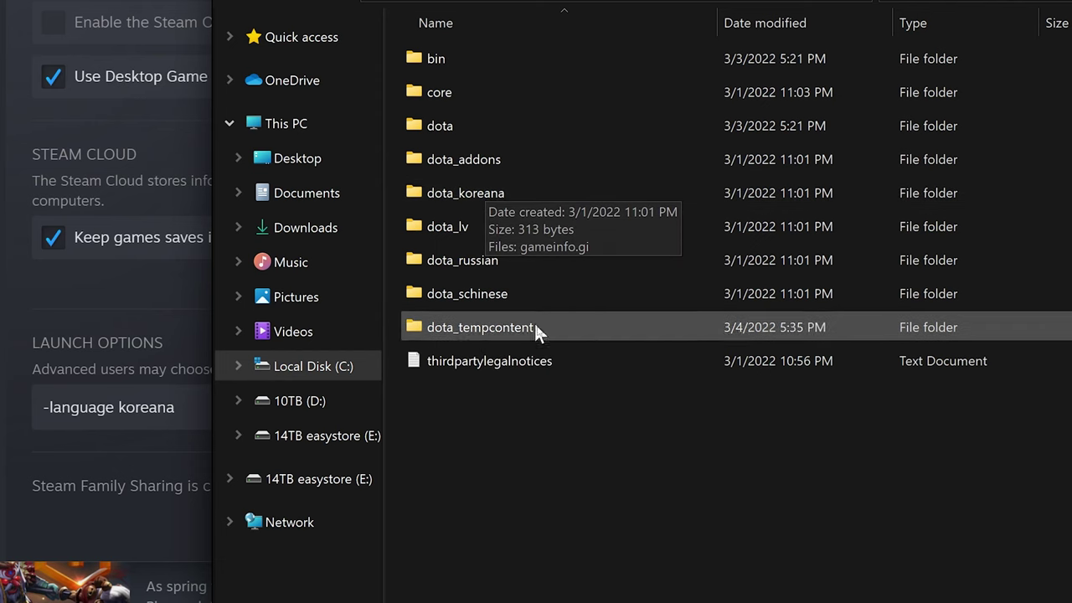
drag(527, 4, 773, 26)
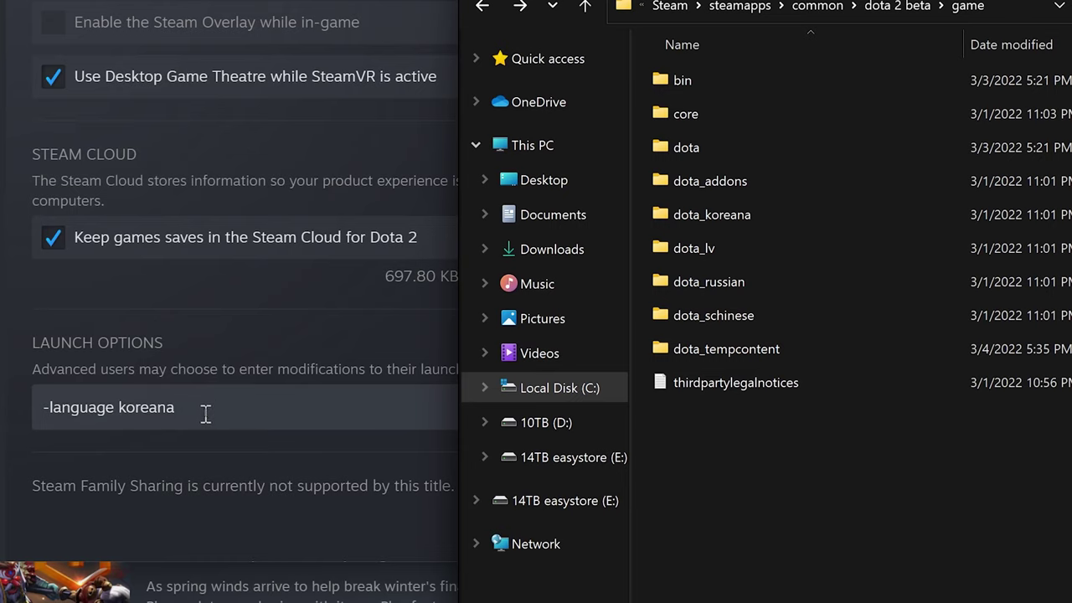
drag(205, 415, 119, 415)
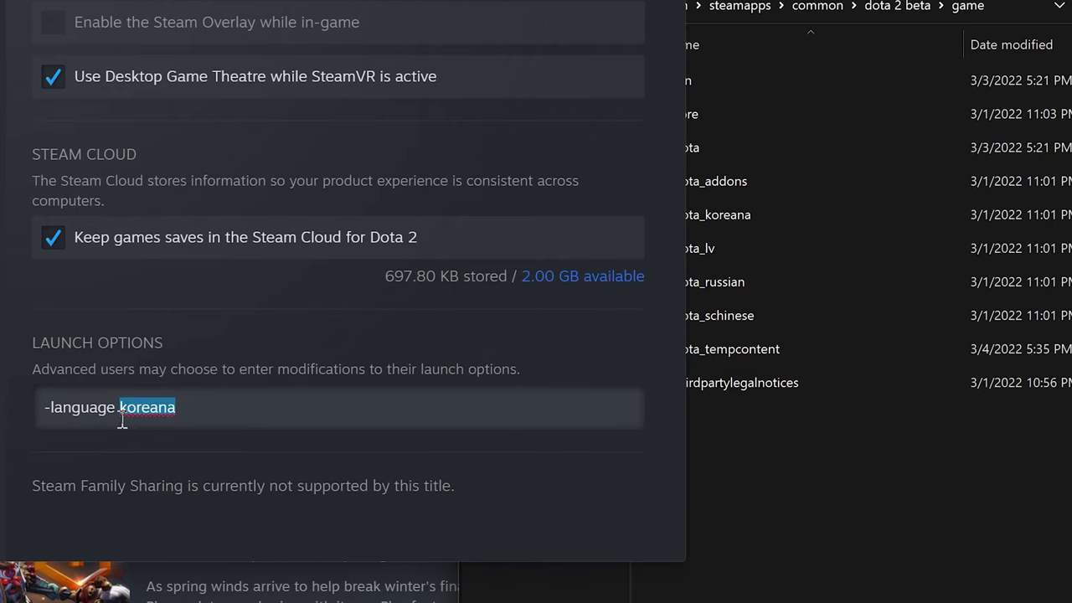
text(tempc)
text(ontent)
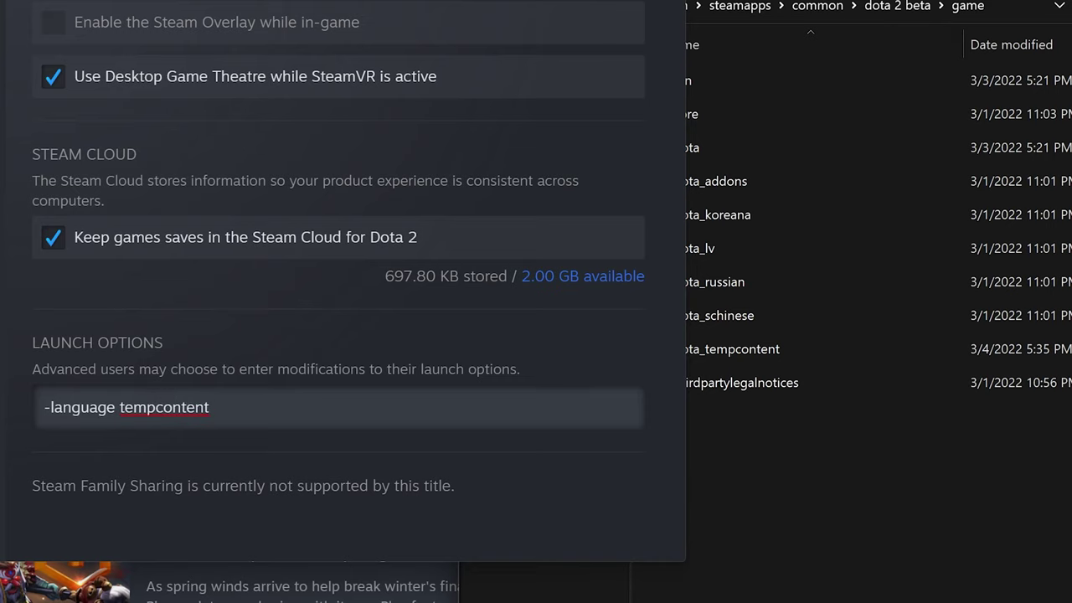
key(Escape)
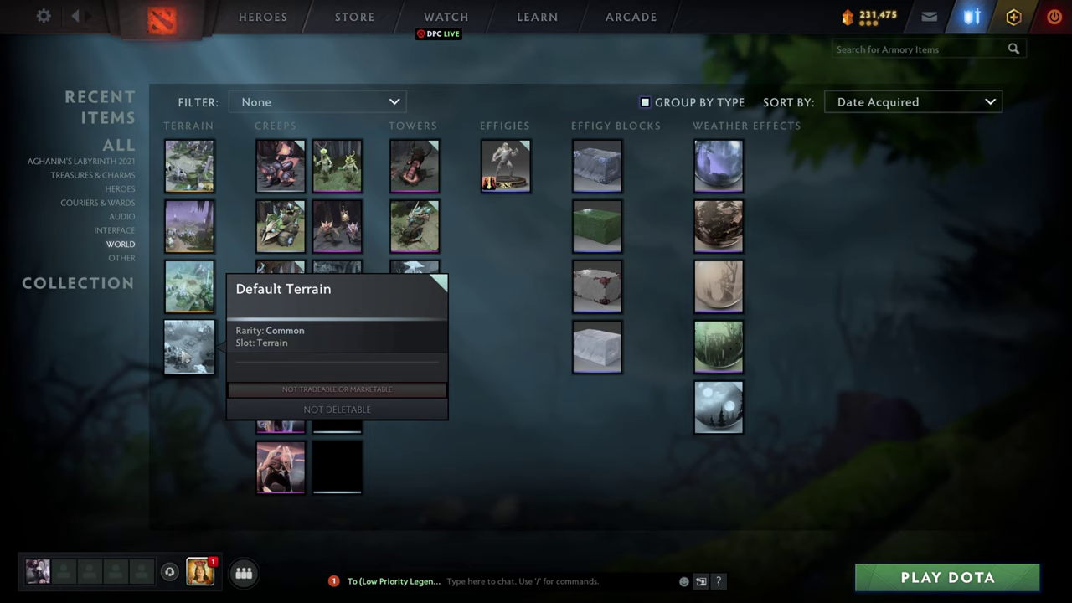
Select Default Terrain in the Armory and open its Global Loadout terrain selection
click(185, 350)
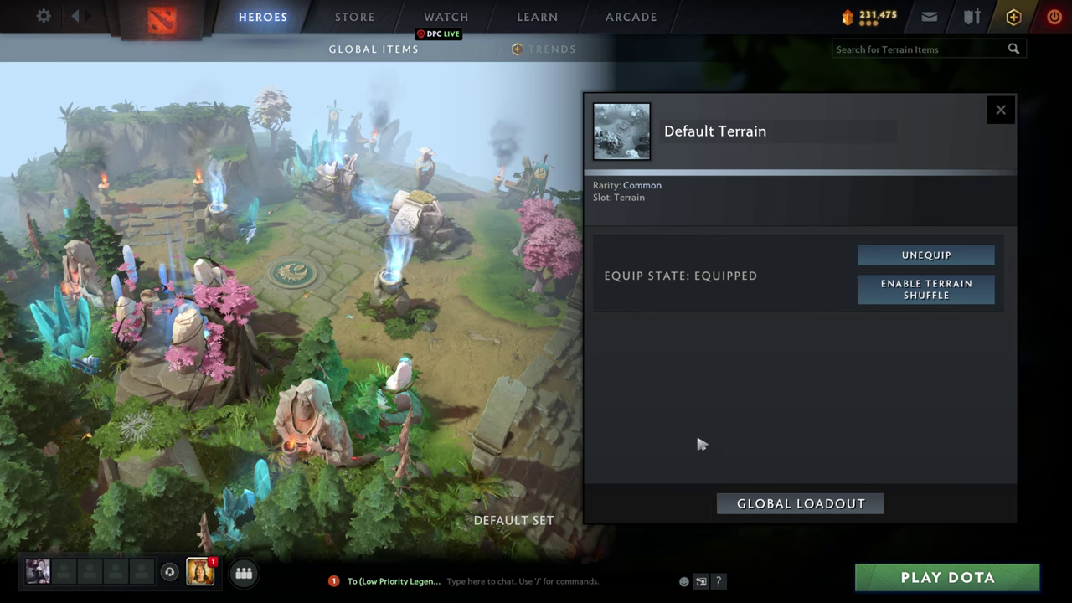
click(777, 506)
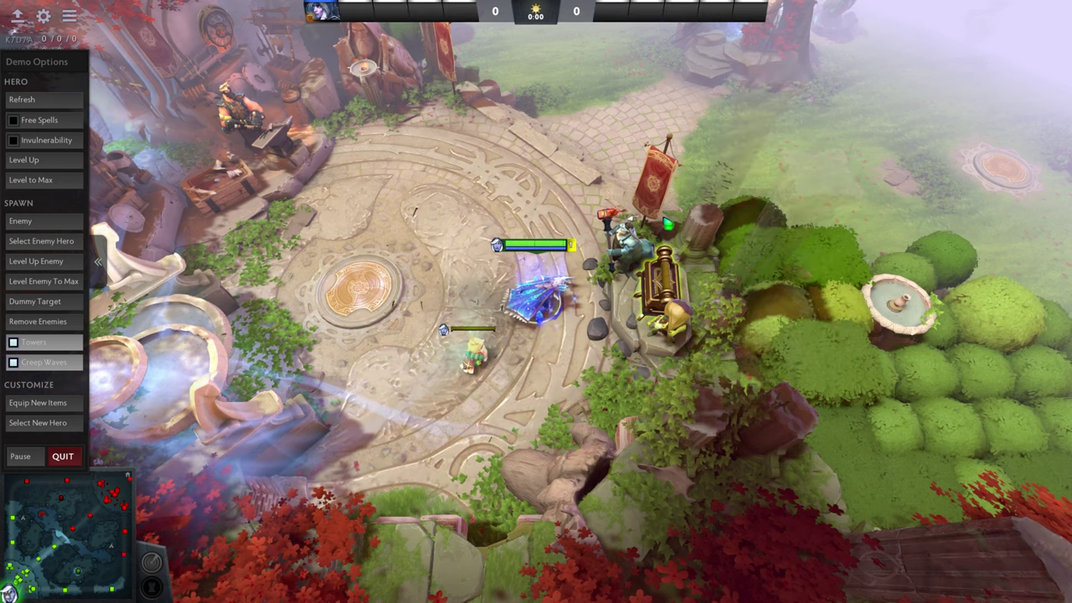
Walk Drow Ranger from the lane through the base and trees onto the flower path
right_click(547, 187)
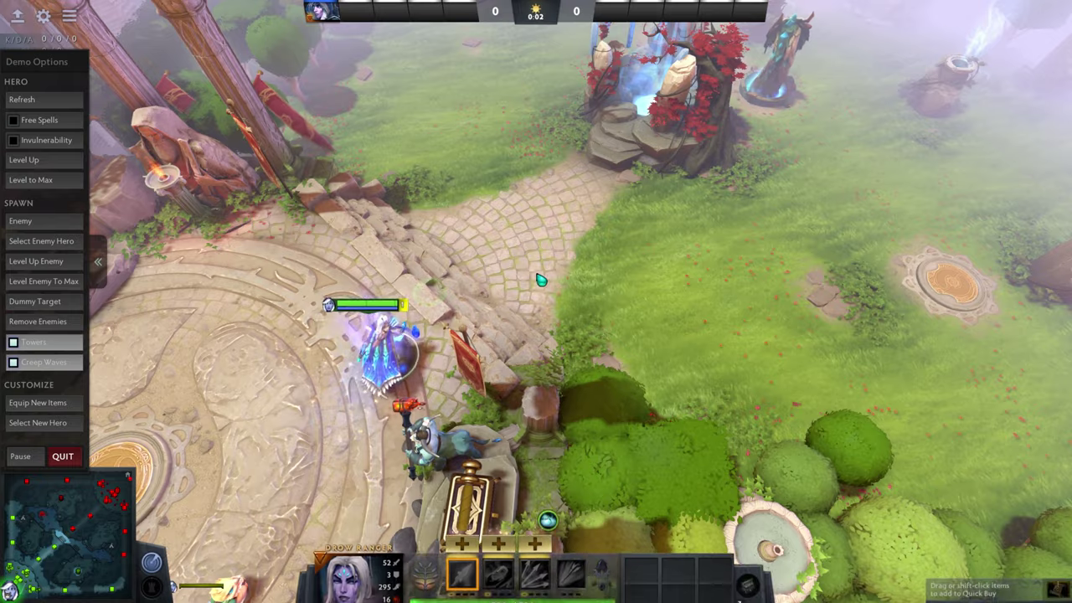
right_click(426, 216)
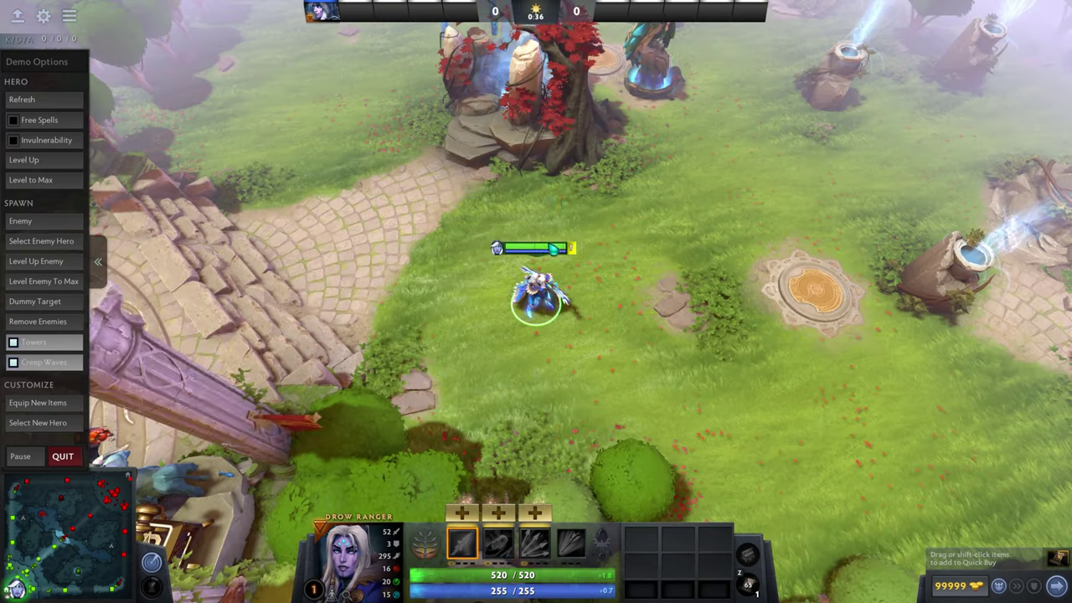
right_click(690, 156)
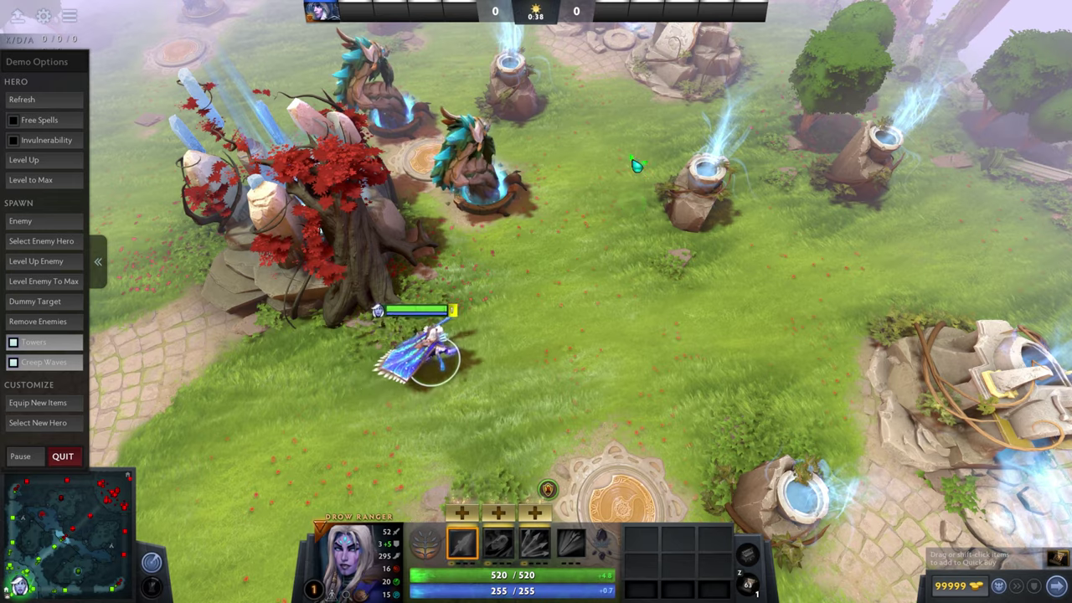
right_click(589, 232)
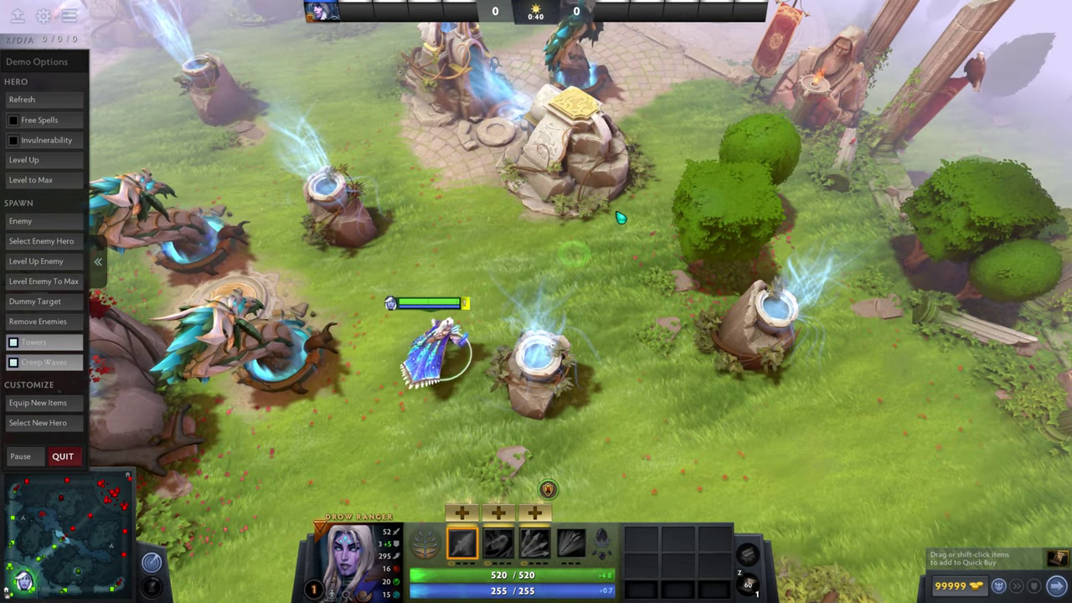
right_click(592, 239)
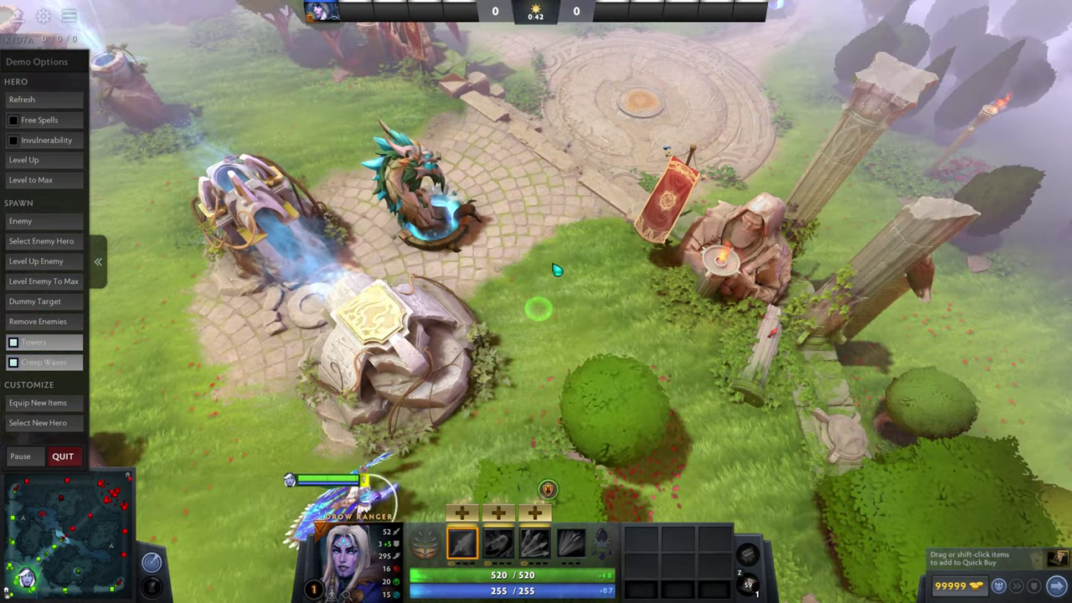
right_click(568, 232)
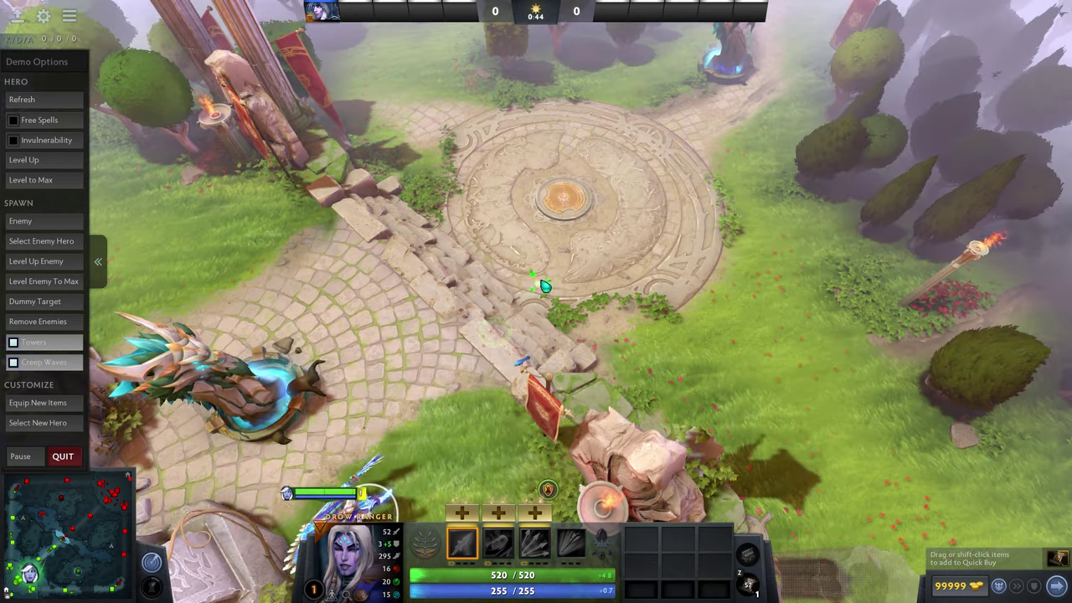
right_click(570, 278)
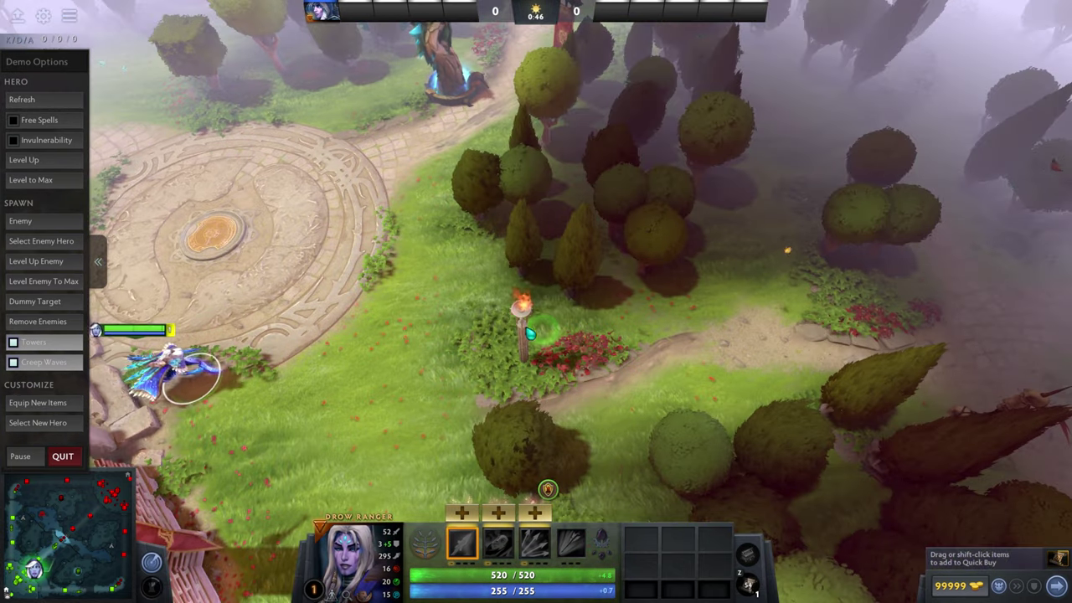
right_click(586, 317)
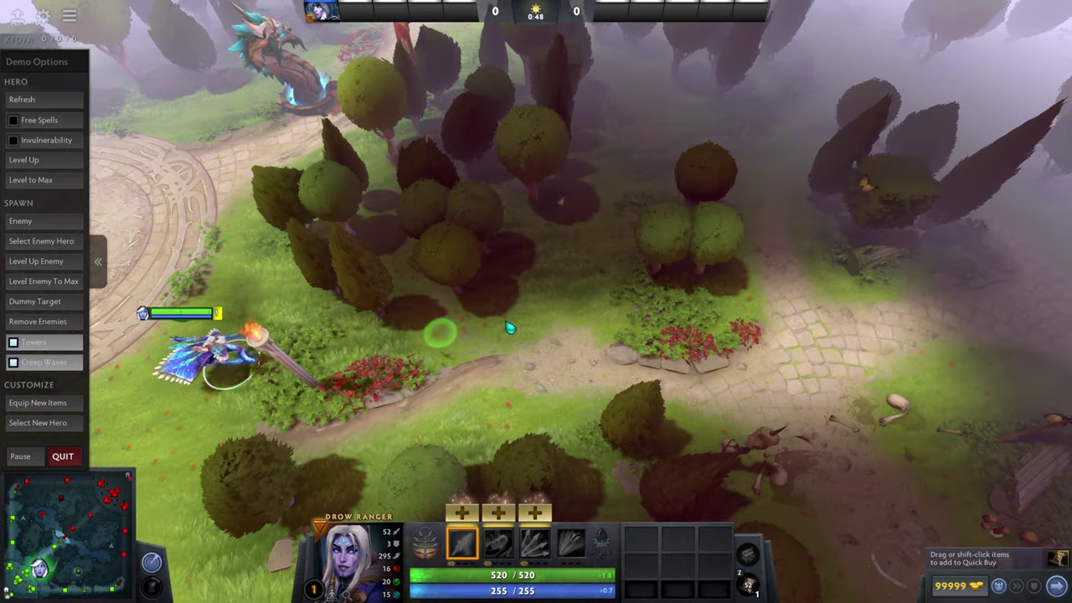
right_click(537, 318)
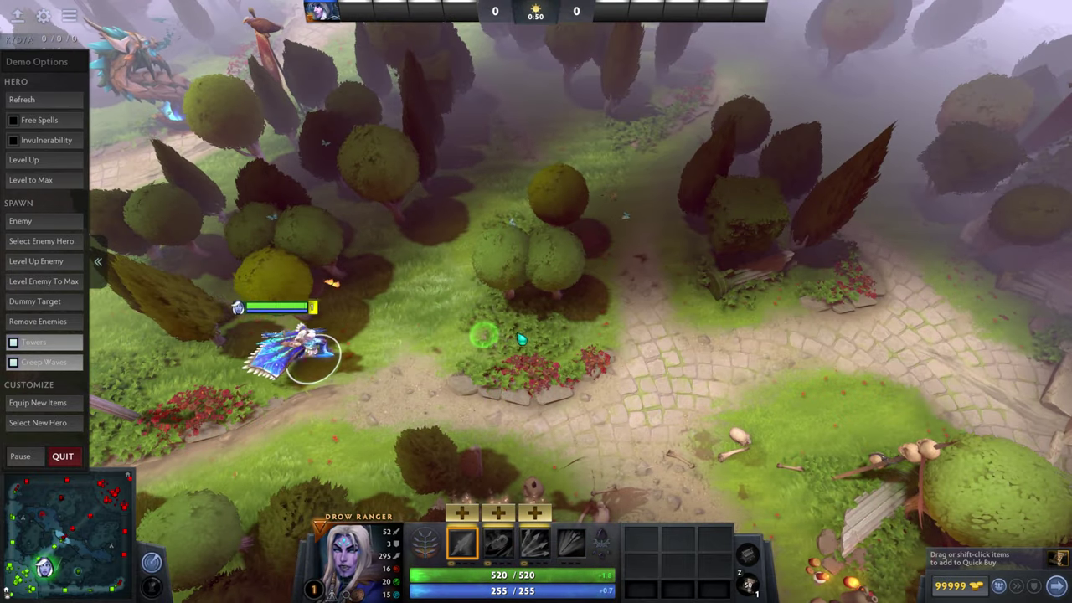
right_click(508, 342)
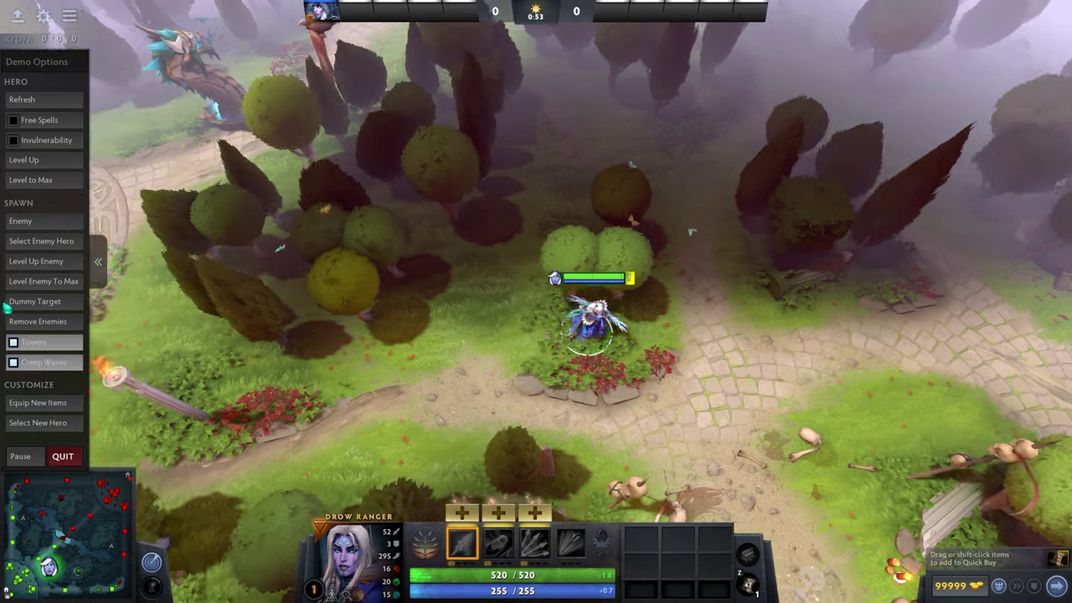
Recentre the camera on Drow Ranger and walk her toward the statue plaza
key(F1)
key(F1)
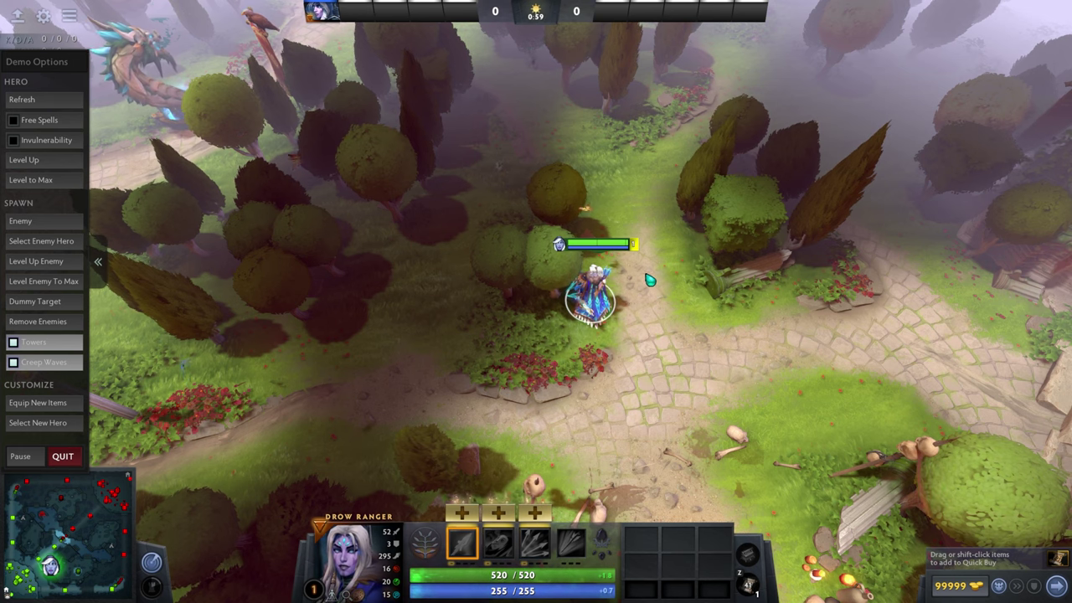
right_click(518, 328)
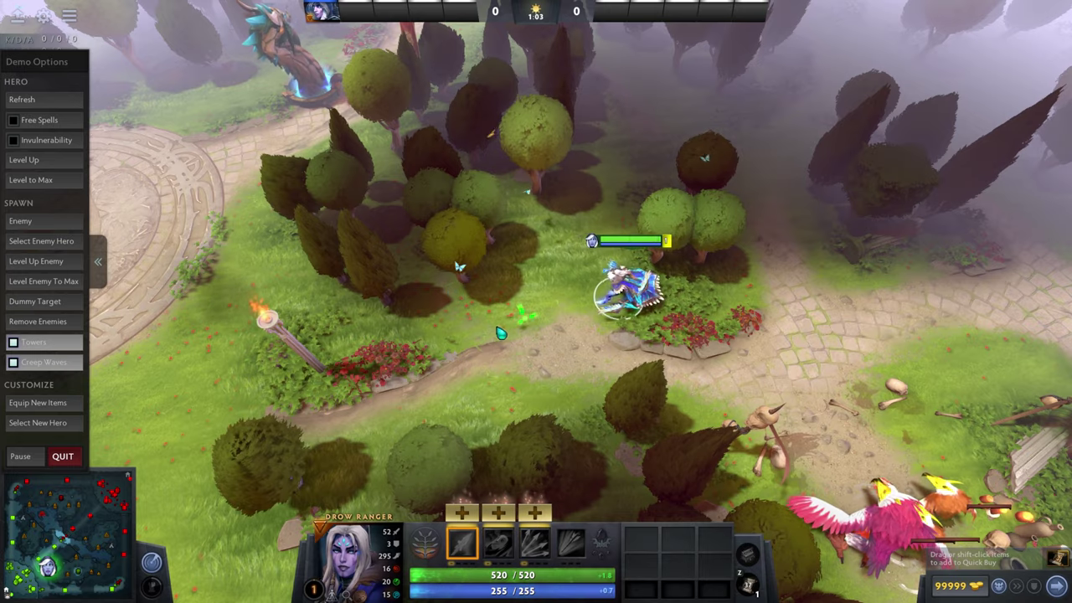
right_click(495, 327)
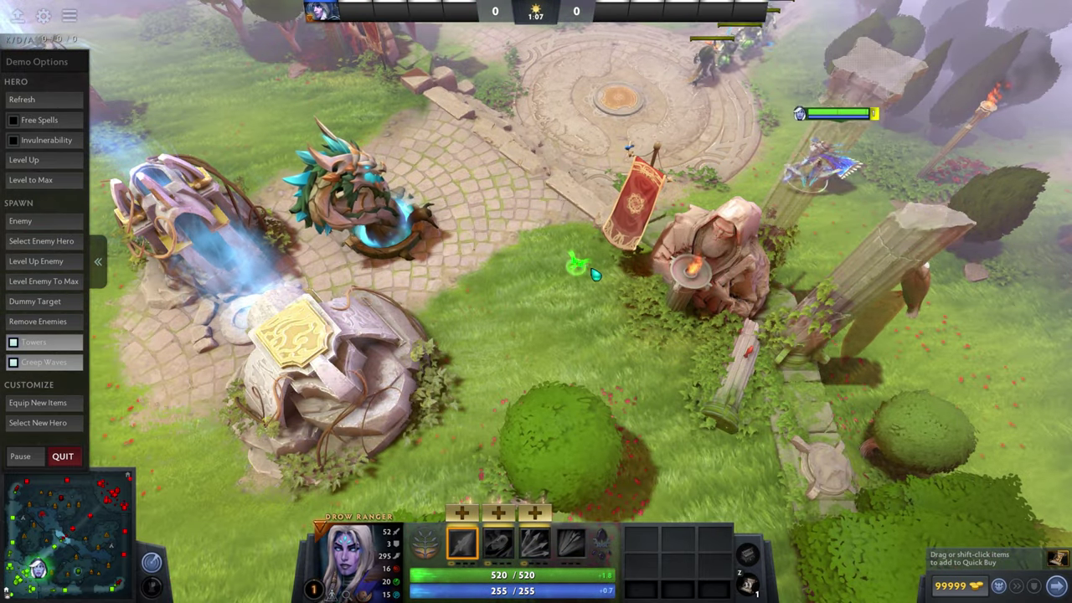
right_click(585, 278)
right_click(567, 316)
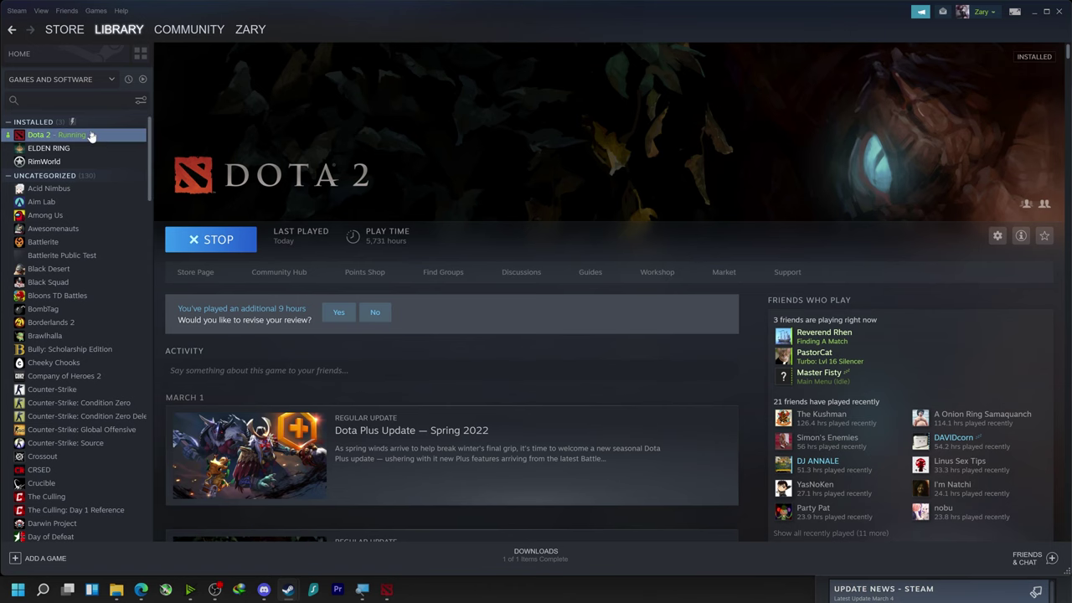
Open Dota 2's Properties from the Library list to check its Launch Options
right_click(91, 136)
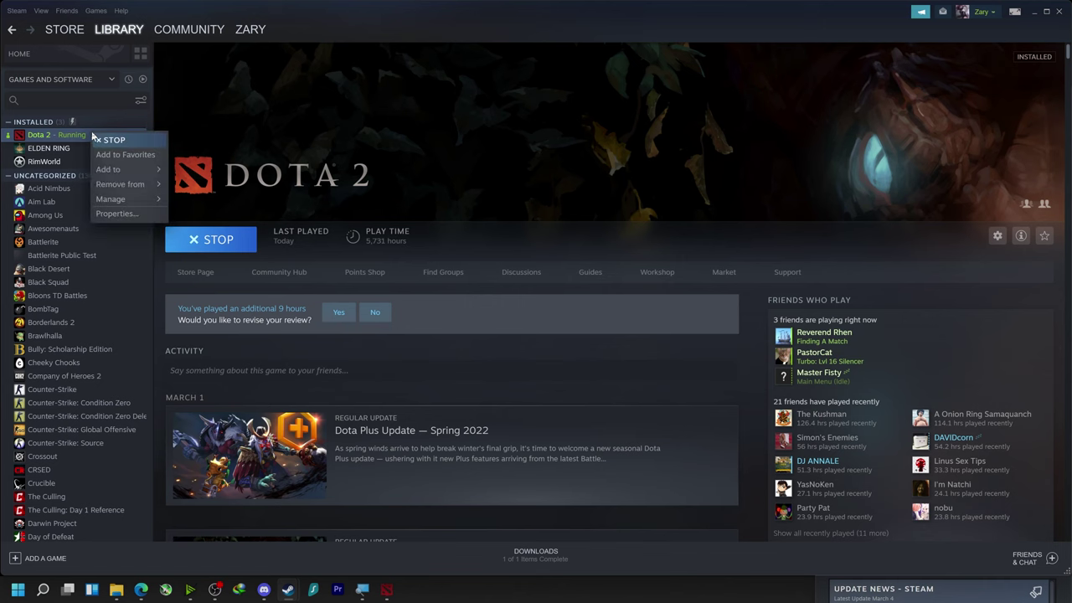
click(155, 222)
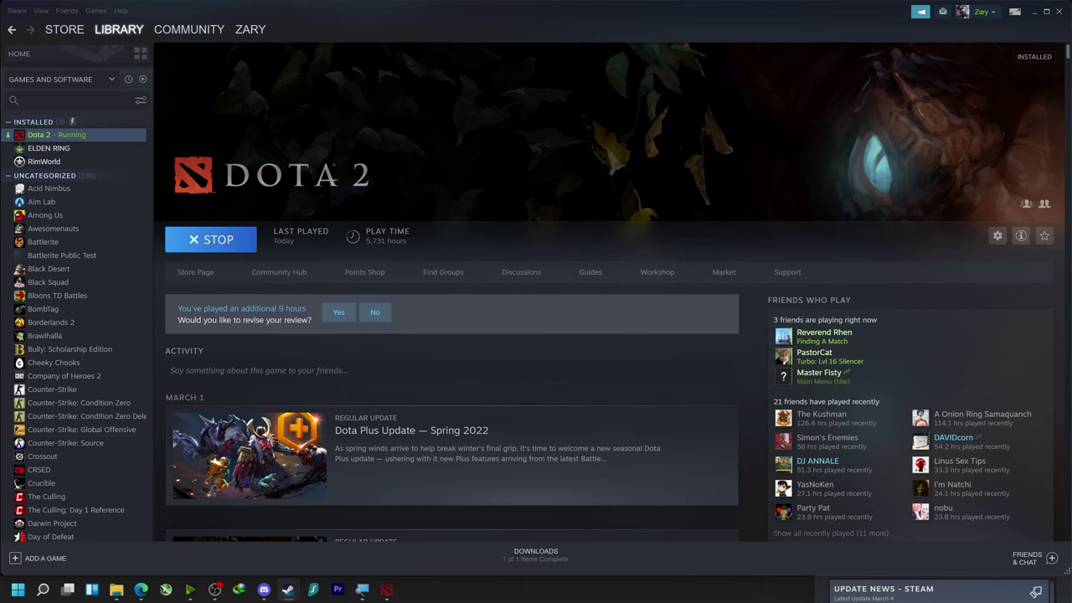